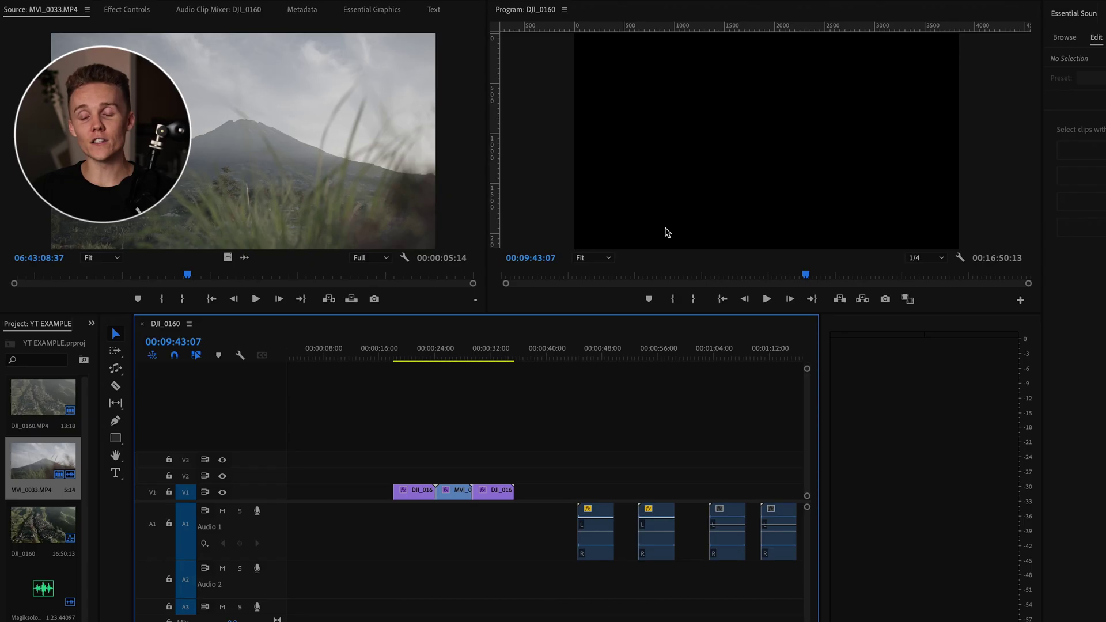
Lift MVI_0033 onto V2 and slide the DJI_0160 clip into the gap on V1.
{"action": "left_click_drag", "start_coordinate": [396, 352], "coordinate": [416, 344]}
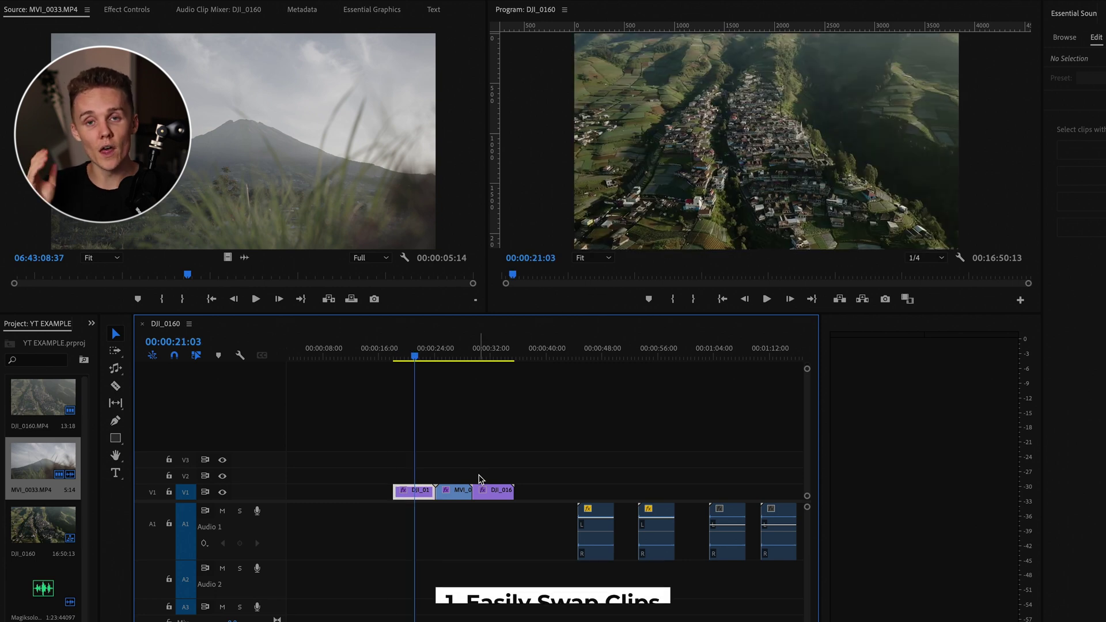
{"action": "left_click_drag", "start_coordinate": [457, 489], "coordinate": [452, 474]}
{"action": "key", "text": "="}
{"action": "key", "text": "="}
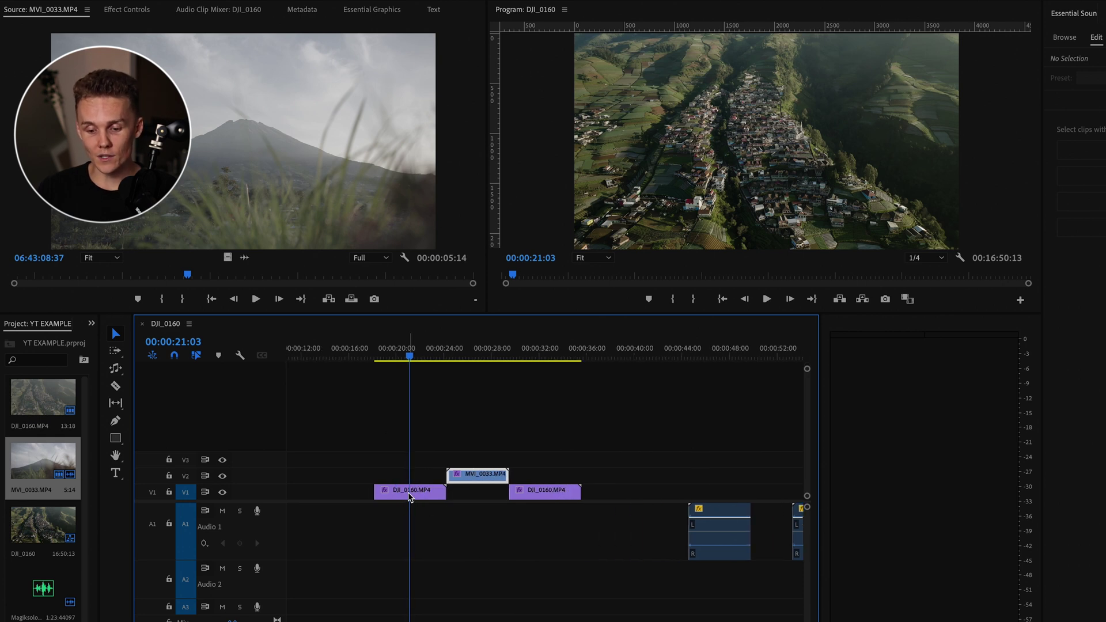
{"action": "mouse_move", "coordinate": [425, 493]}
{"action": "left_mouse_down"}
{"action": "mouse_move", "coordinate": [488, 493]}
{"action": "mouse_move", "coordinate": [455, 478]}
{"action": "mouse_move", "coordinate": [413, 488]}
{"action": "mouse_move", "coordinate": [450, 499]}
{"action": "mouse_move", "coordinate": [356, 493]}
{"action": "mouse_move", "coordinate": [494, 494]}
{"action": "mouse_move", "coordinate": [415, 496]}
{"action": "left_mouse_up"}
Swap MVI_0033 with the following DJI_0160 so MVI_0033 ends the V1 run.
{"action": "key", "text": "Down"}
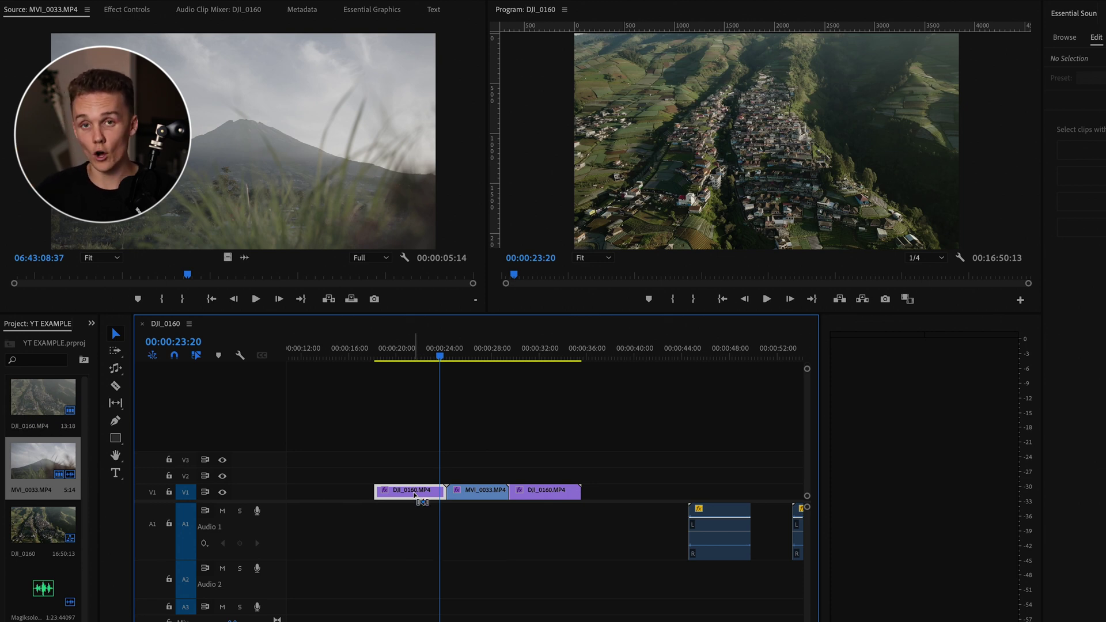
{"action": "left_click_drag", "start_coordinate": [481, 496], "coordinate": [599, 503]}
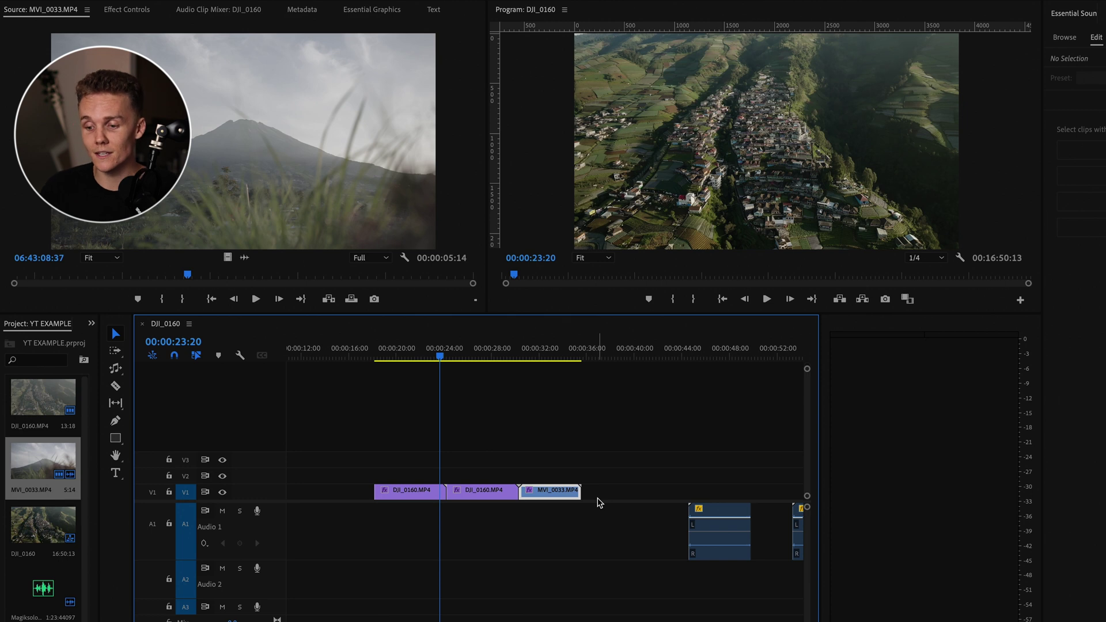
{"action": "scroll", "coordinate": [599, 502], "scroll_direction": "right", "scroll_amount": 5}
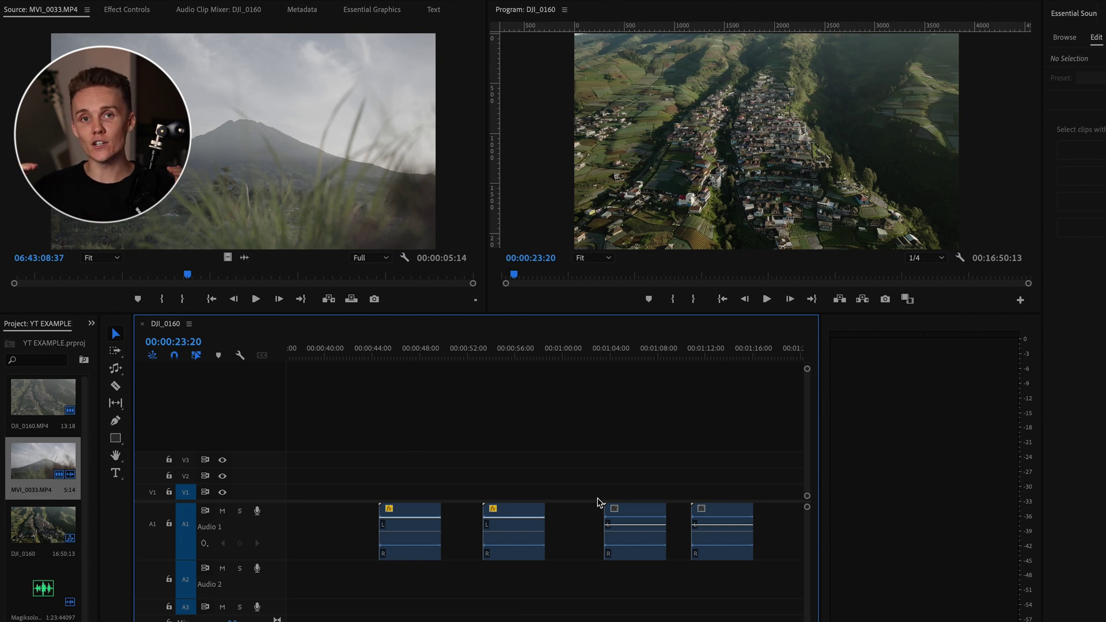
Lower the second clip, raise the third by 0.8 dB, and drop the first to -1.3 dB.
{"action": "left_click_drag", "start_coordinate": [523, 519], "coordinate": [523, 524]}
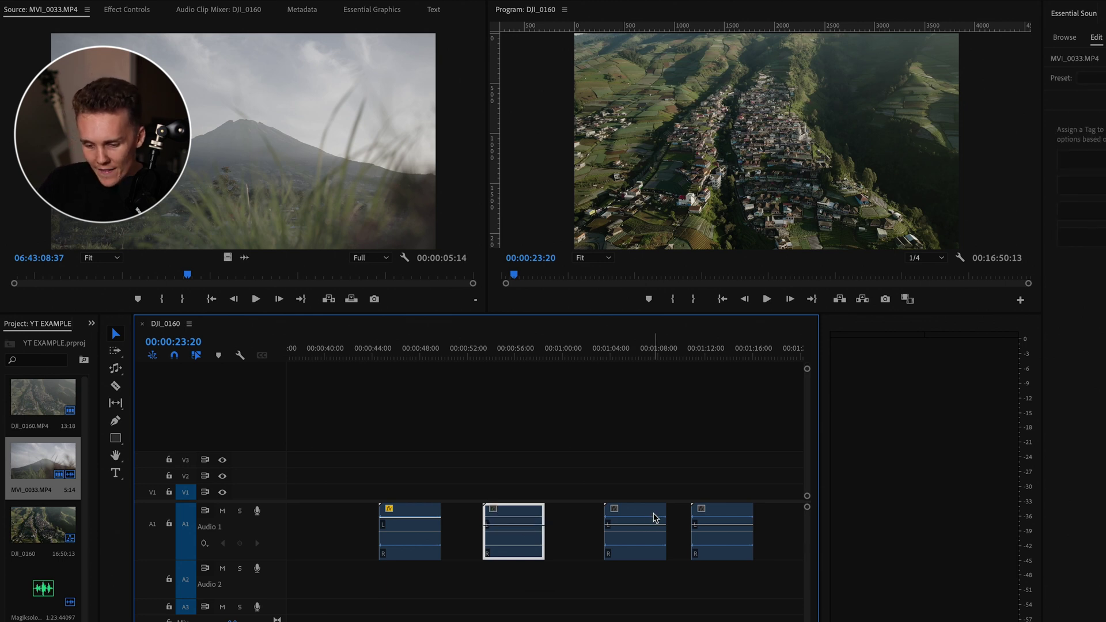
{"action": "left_click", "coordinate": [653, 524]}
{"action": "left_click_drag", "start_coordinate": [654, 524], "coordinate": [653, 523]}
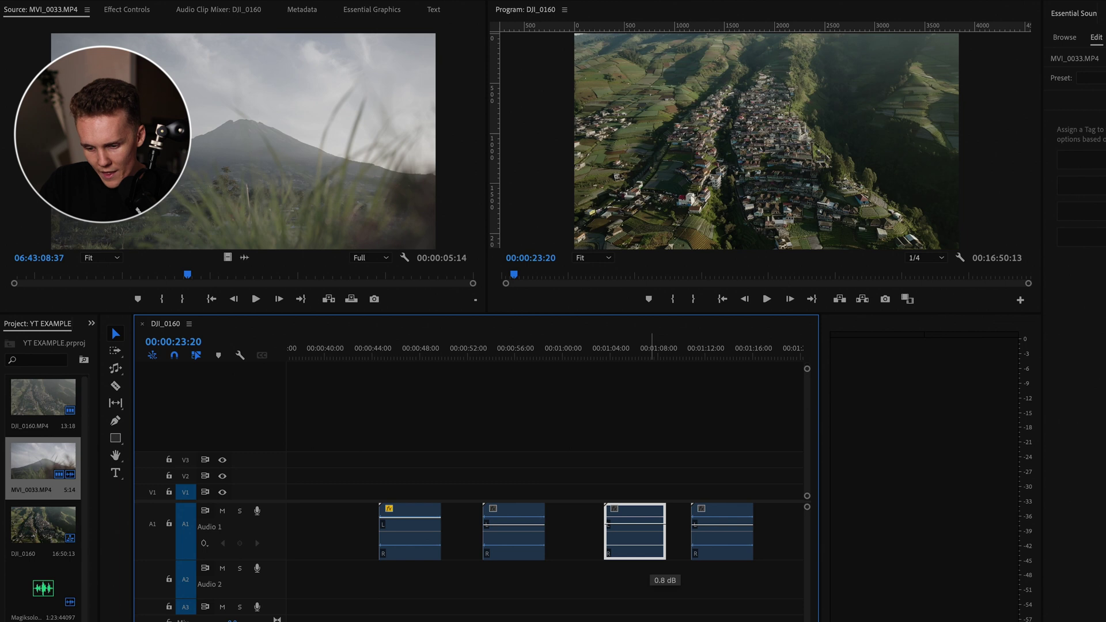
{"action": "left_click_drag", "start_coordinate": [435, 518], "coordinate": [435, 525]}
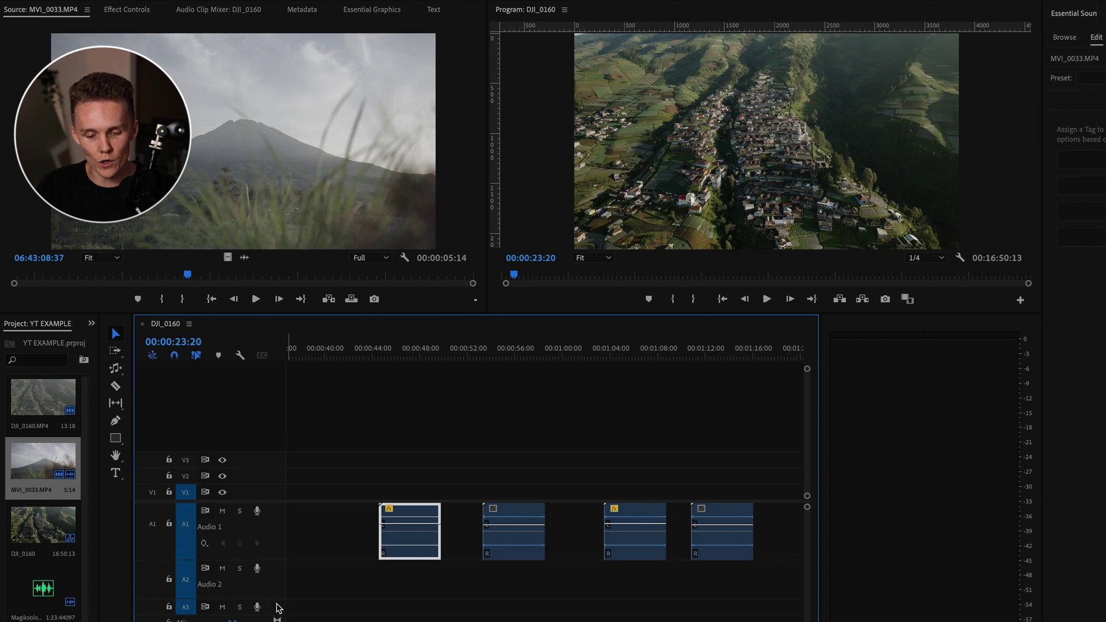
Make the audio tracks taller and bring up the Audio 1 Track Keyframes options.
{"action": "left_click_drag", "start_coordinate": [280, 602], "coordinate": [280, 618]}
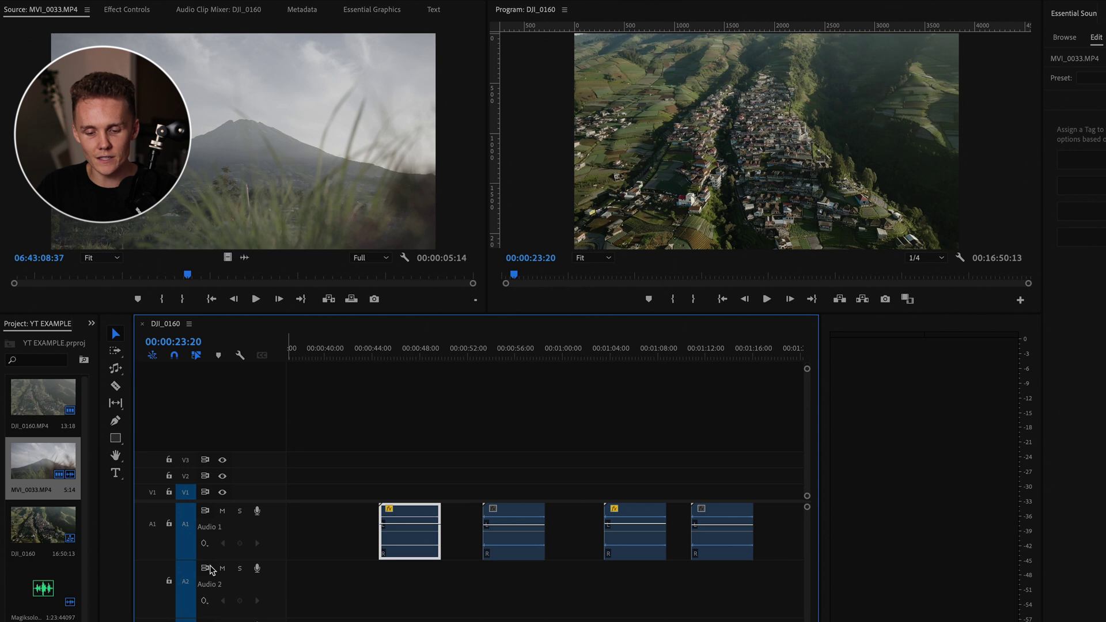
{"action": "left_click", "coordinate": [204, 543]}
{"action": "mouse_move", "coordinate": [265, 572]}
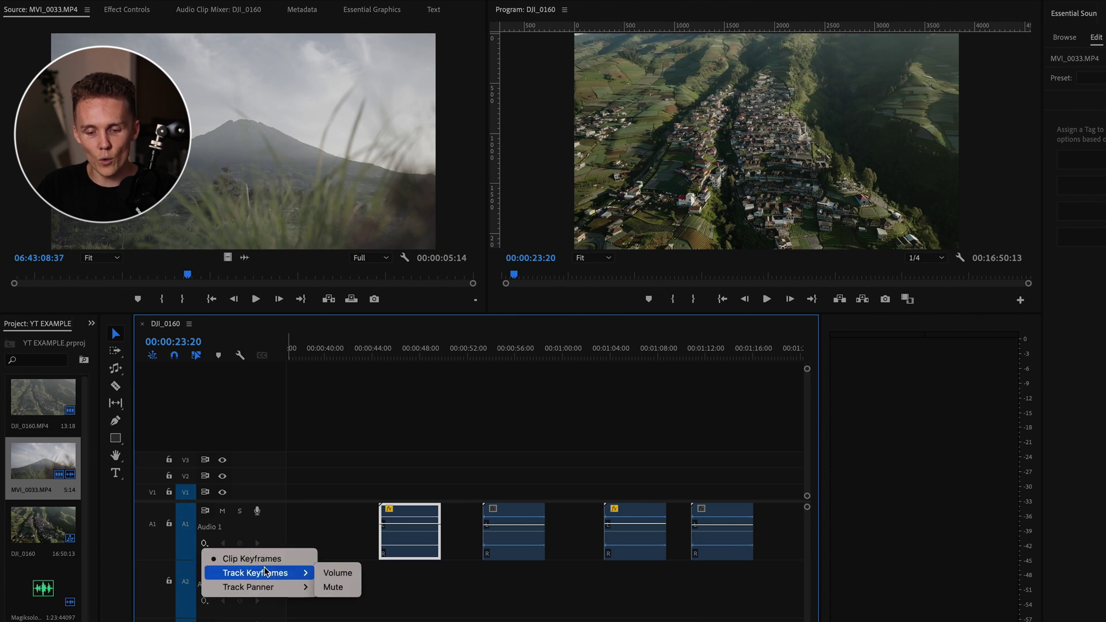
Raise the Audio 1 track volume line to +1.5 dB, then select the first audio clip.
{"action": "left_click", "coordinate": [338, 572]}
{"action": "mouse_move", "coordinate": [352, 545]}
{"action": "left_mouse_down"}
{"action": "mouse_move", "coordinate": [353, 532]}
{"action": "mouse_move", "coordinate": [354, 555]}
{"action": "mouse_move", "coordinate": [353, 518]}
{"action": "mouse_move", "coordinate": [357, 529]}
{"action": "left_mouse_up"}
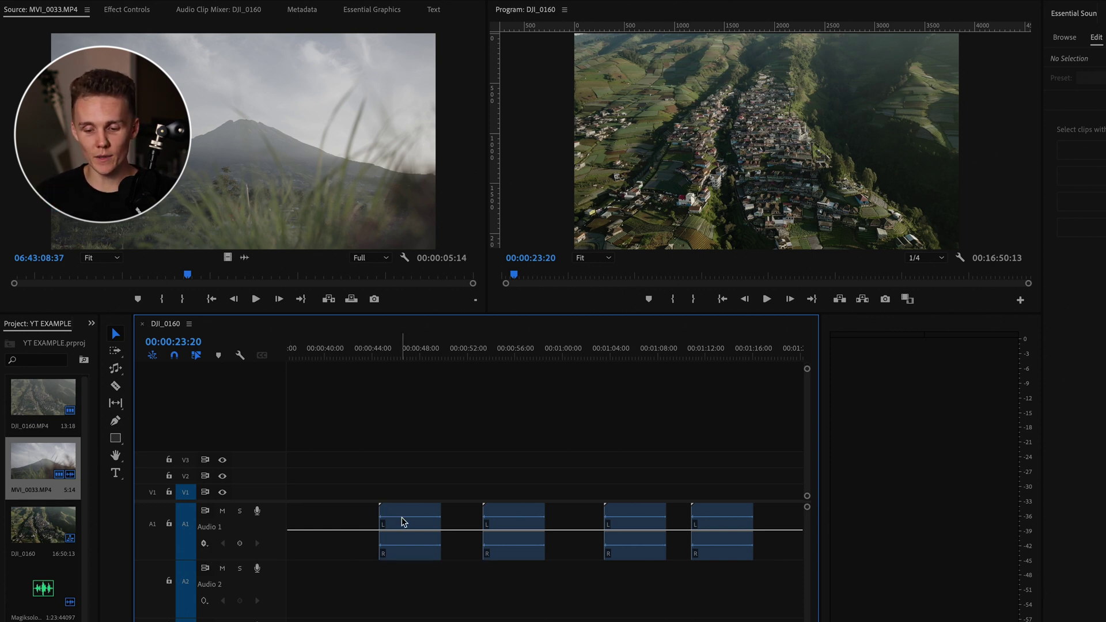
{"action": "left_click_drag", "start_coordinate": [373, 459], "coordinate": [461, 559]}
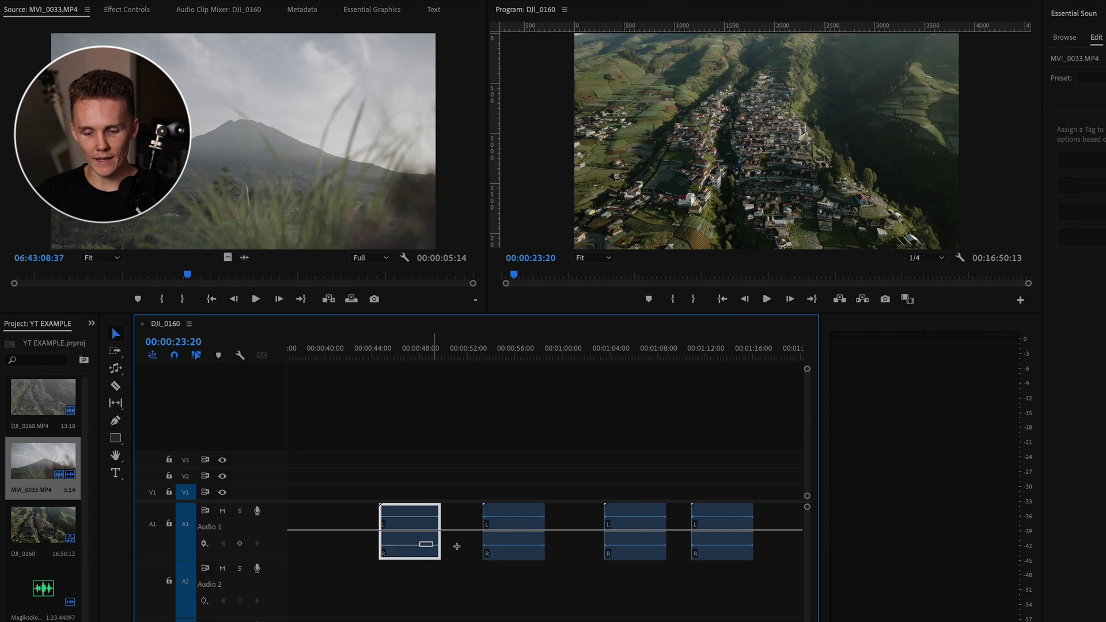
{"action": "left_click", "coordinate": [512, 542], "text": "shift"}
{"action": "left_click", "coordinate": [410, 542]}
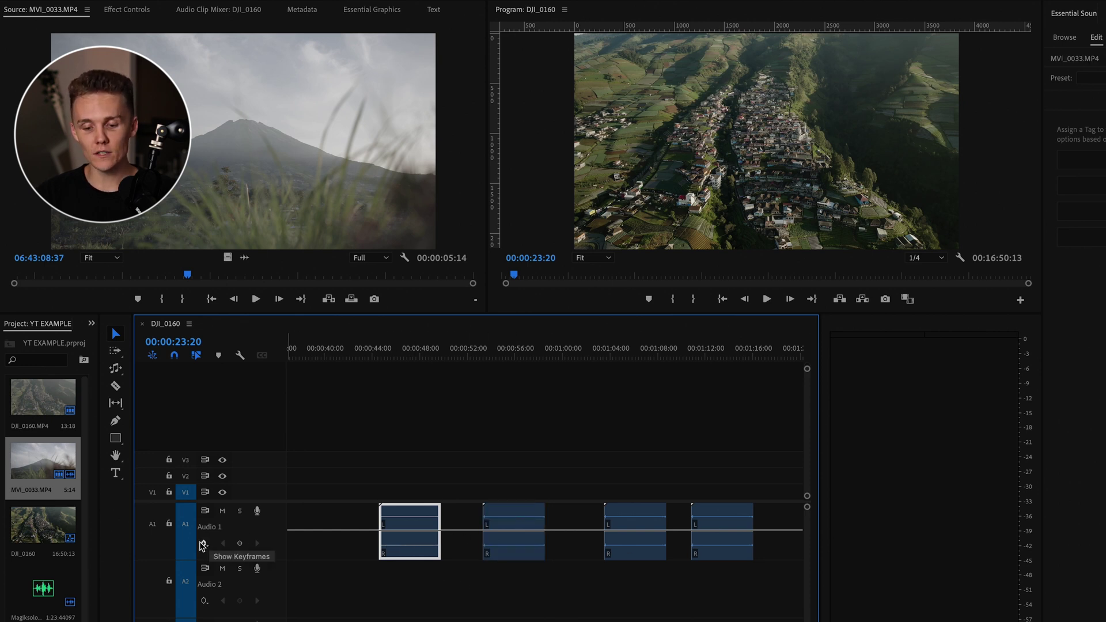
Switch Audio 1 back to Clip Keyframes and zoom the timeline out.
{"action": "left_click", "coordinate": [204, 543]}
{"action": "left_click", "coordinate": [248, 562]}
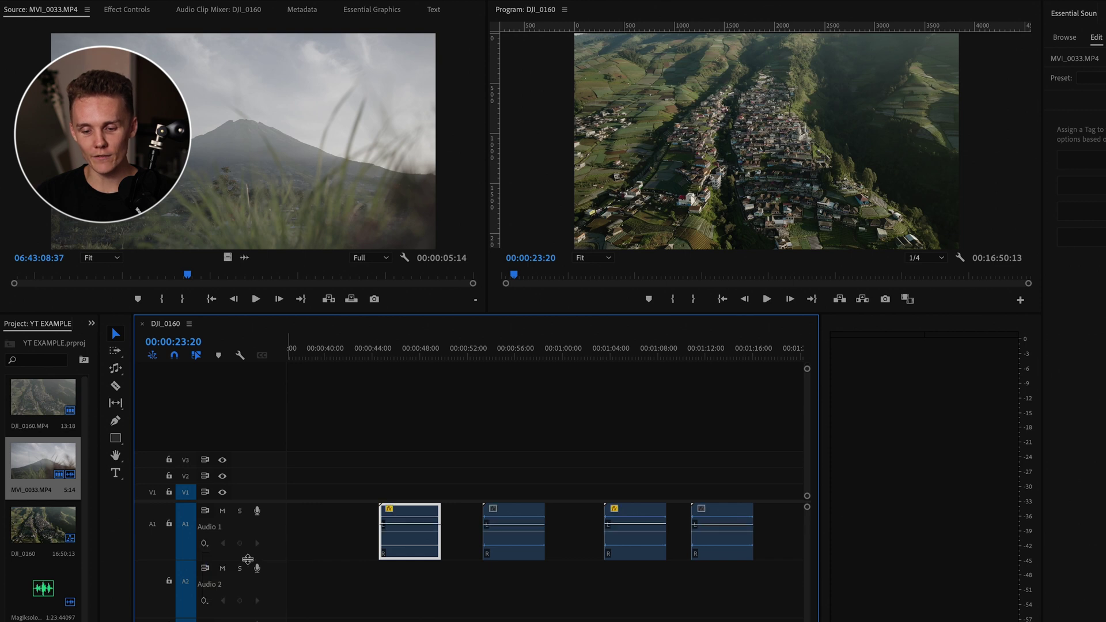
{"action": "key", "text": "minus"}
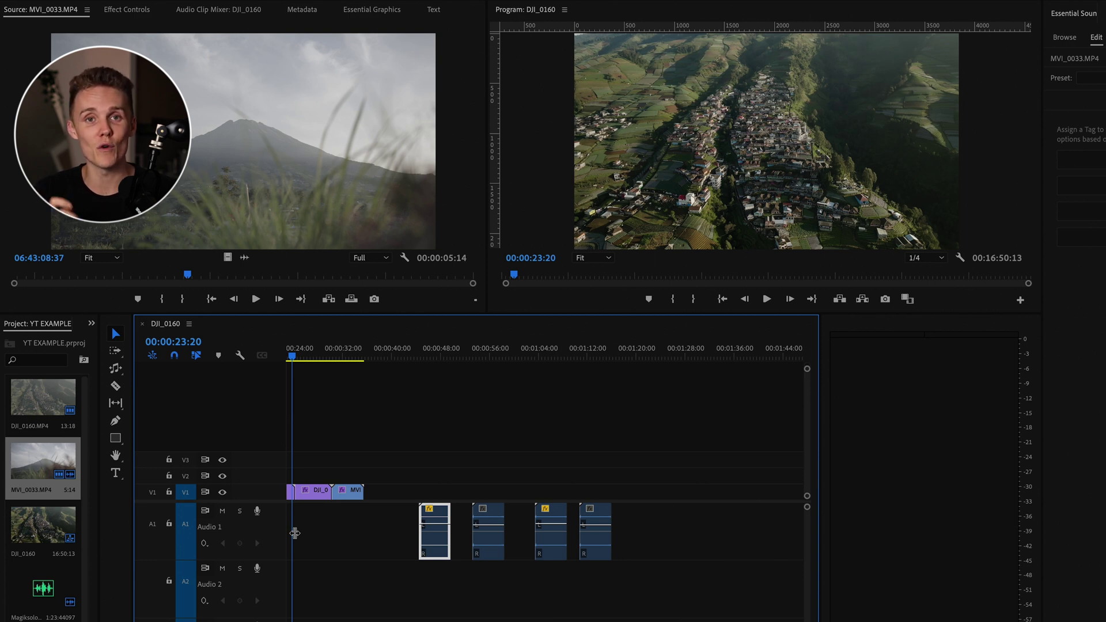
{"action": "scroll", "coordinate": [386, 447], "scroll_direction": "right", "scroll_amount": 3}
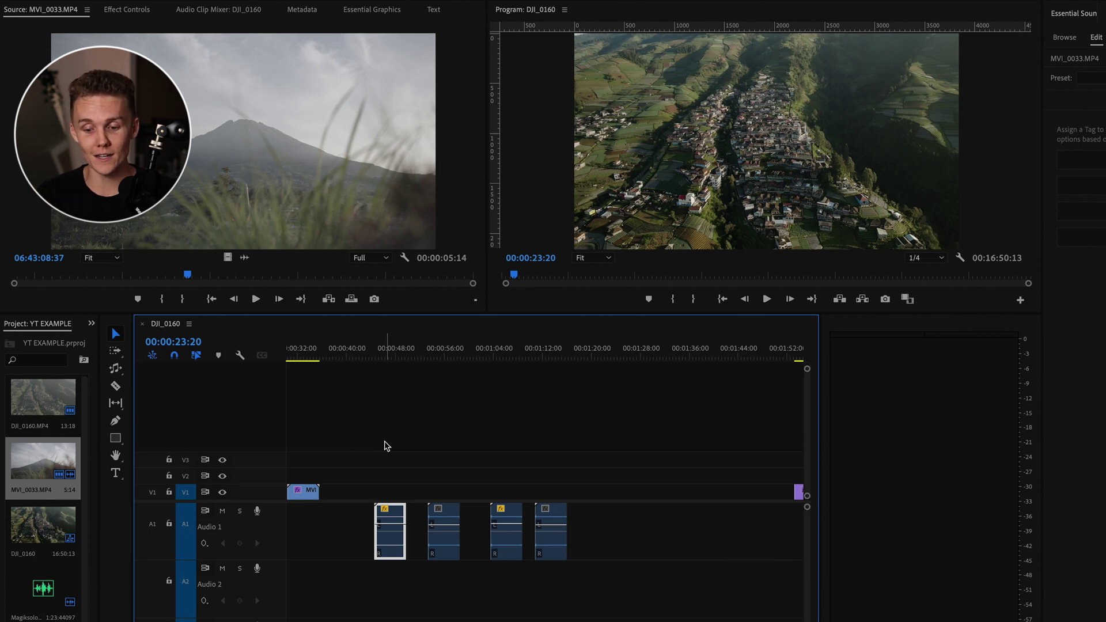
{"action": "left_click", "coordinate": [367, 346]}
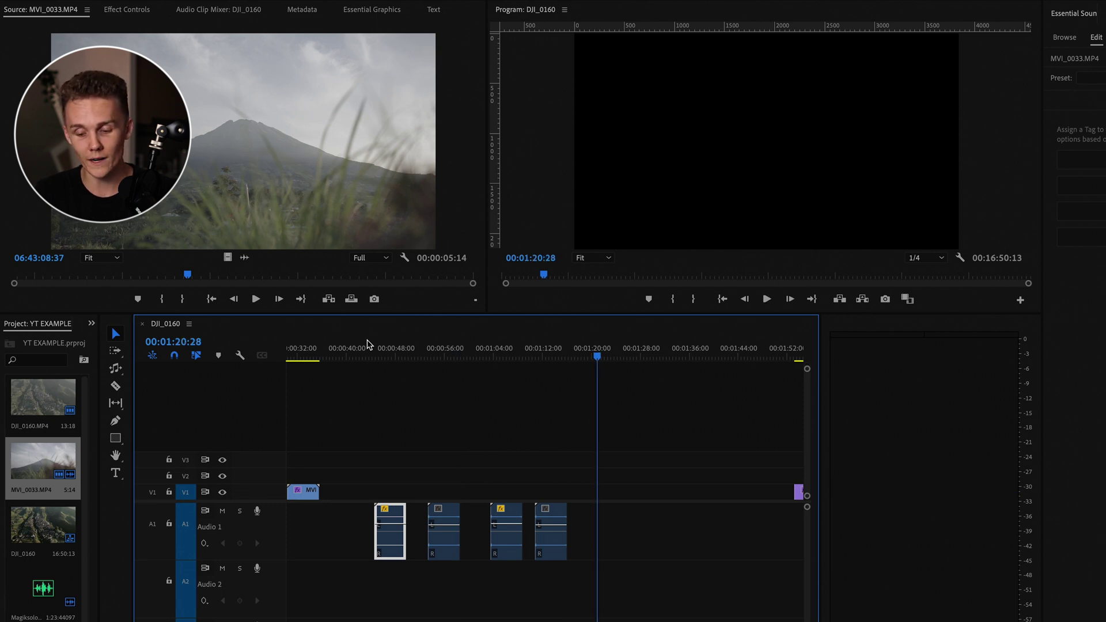
{"action": "key", "text": "space"}
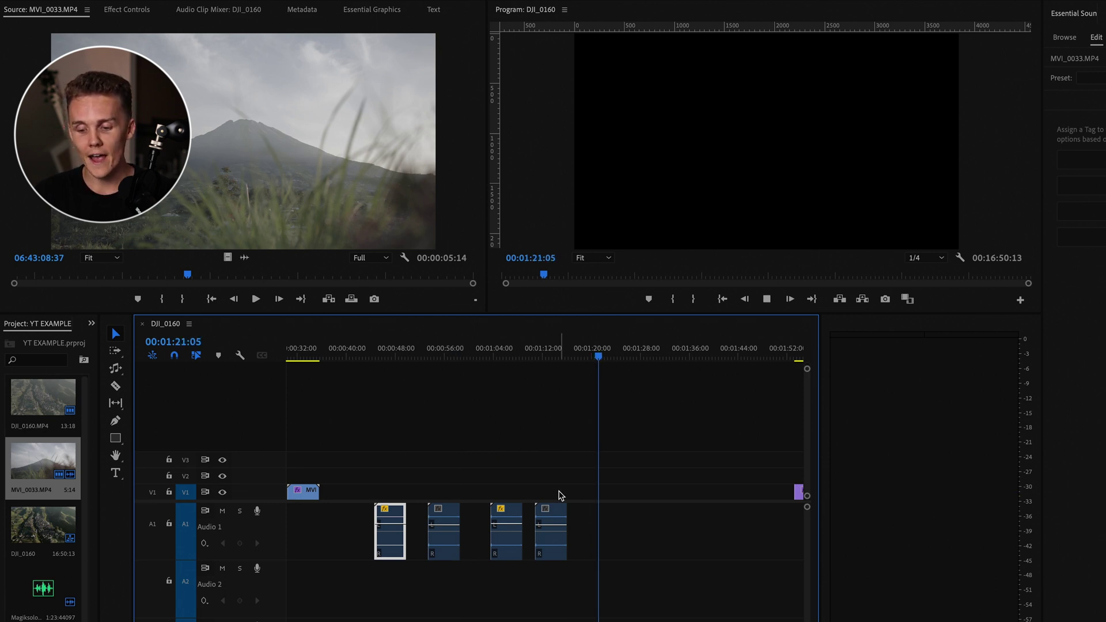
{"action": "key", "text": "space"}
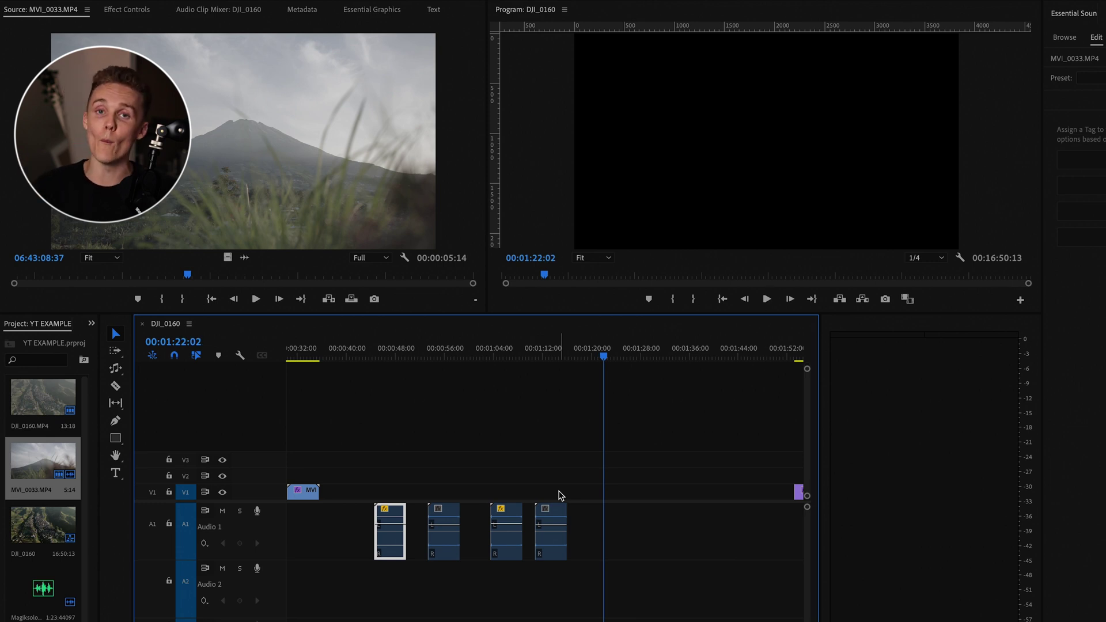
{"action": "key", "text": "j"}
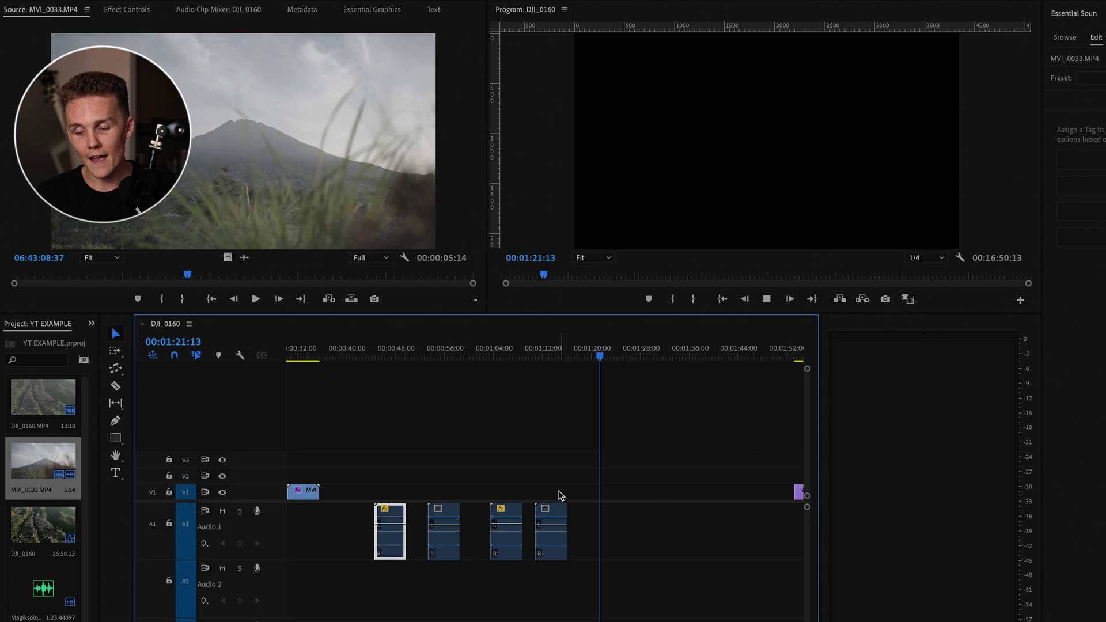
{"action": "key", "text": "j"}
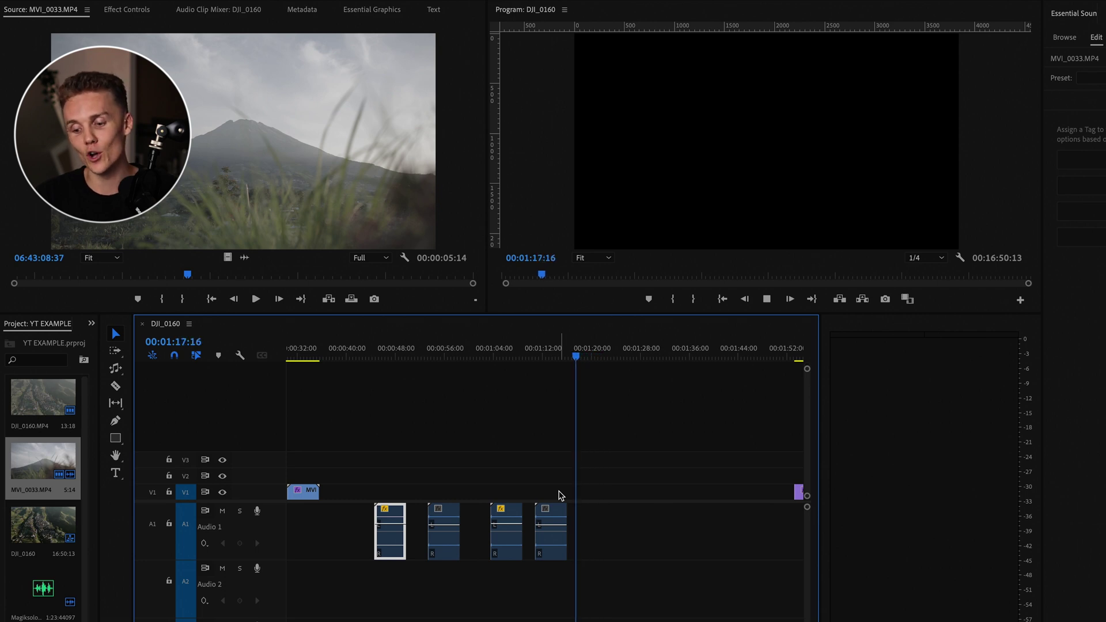
{"action": "key", "text": "j"}
{"action": "key", "text": "j"}
{"action": "key", "text": "k"}
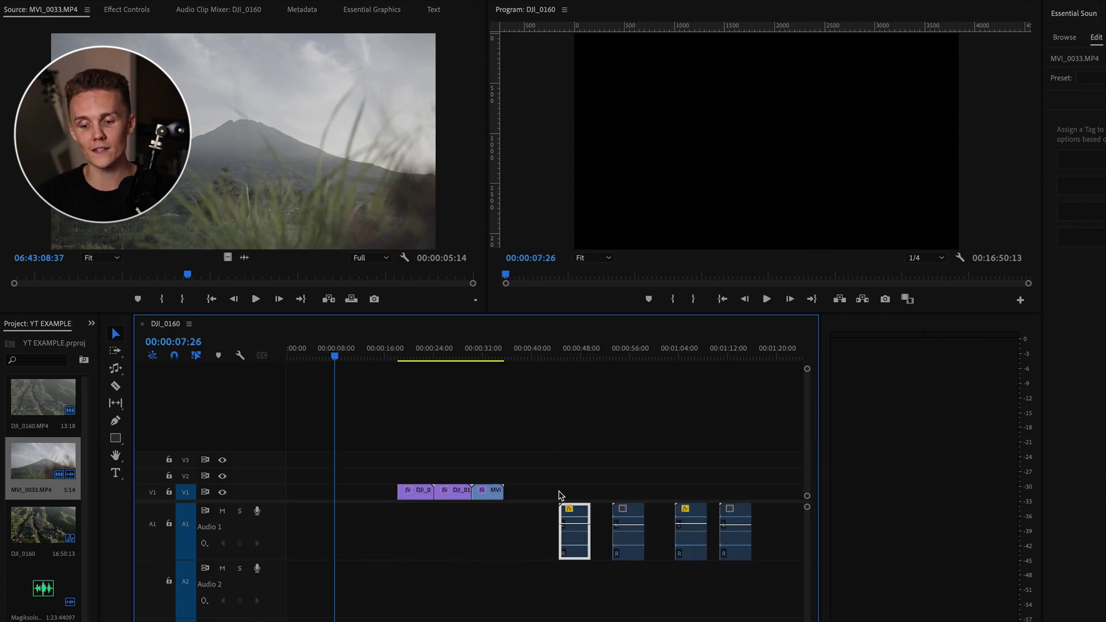
Set the In point at 00:01:30:10 and the Out point at 00:01:44:02.
{"action": "key", "text": "minus"}
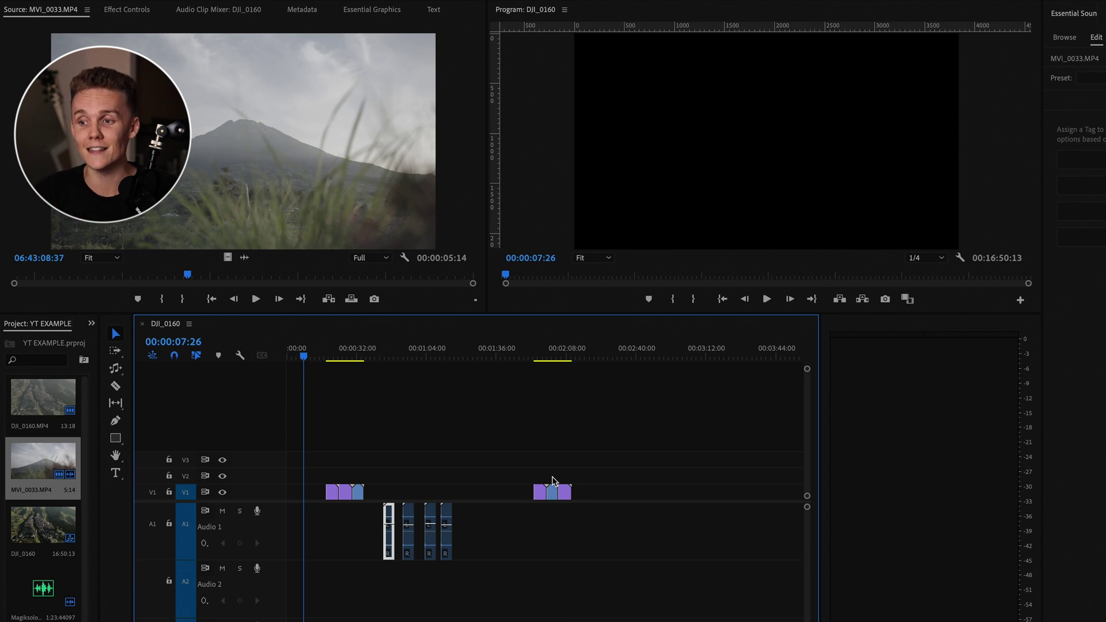
{"action": "key", "text": "minus"}
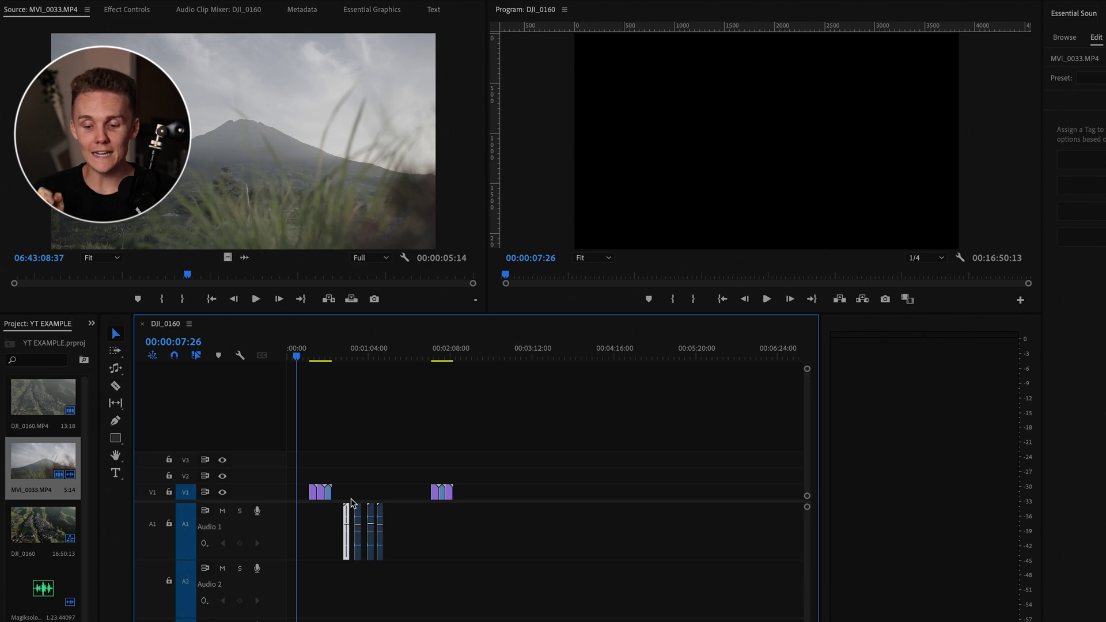
{"action": "key", "text": "equal"}
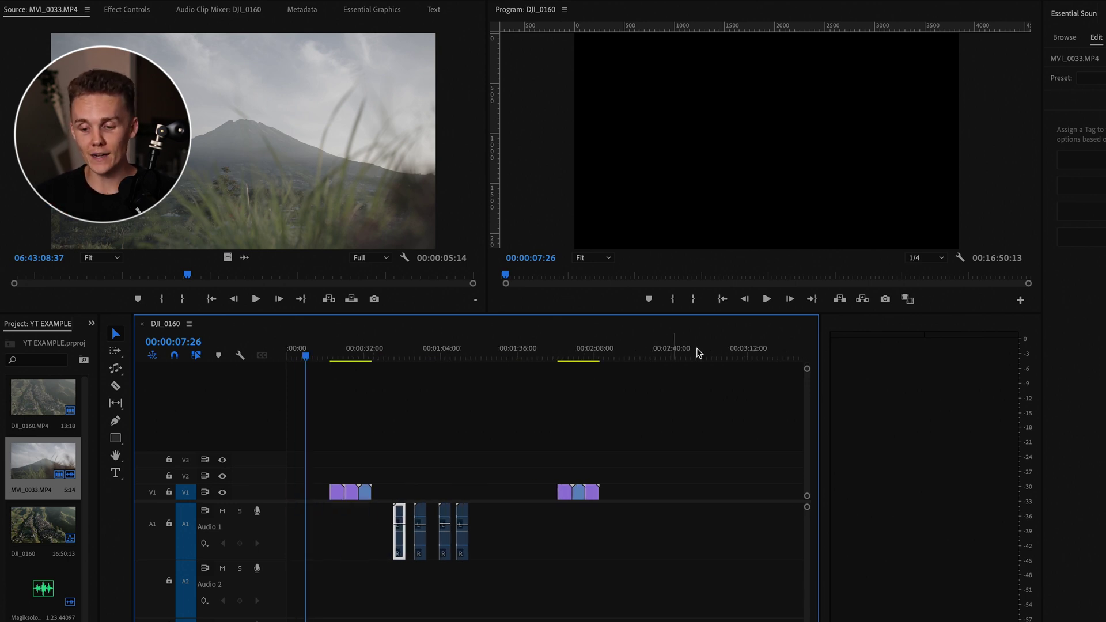
{"action": "left_click", "coordinate": [506, 351]}
{"action": "key", "text": "i"}
{"action": "left_click_drag", "start_coordinate": [505, 352], "coordinate": [535, 349]}
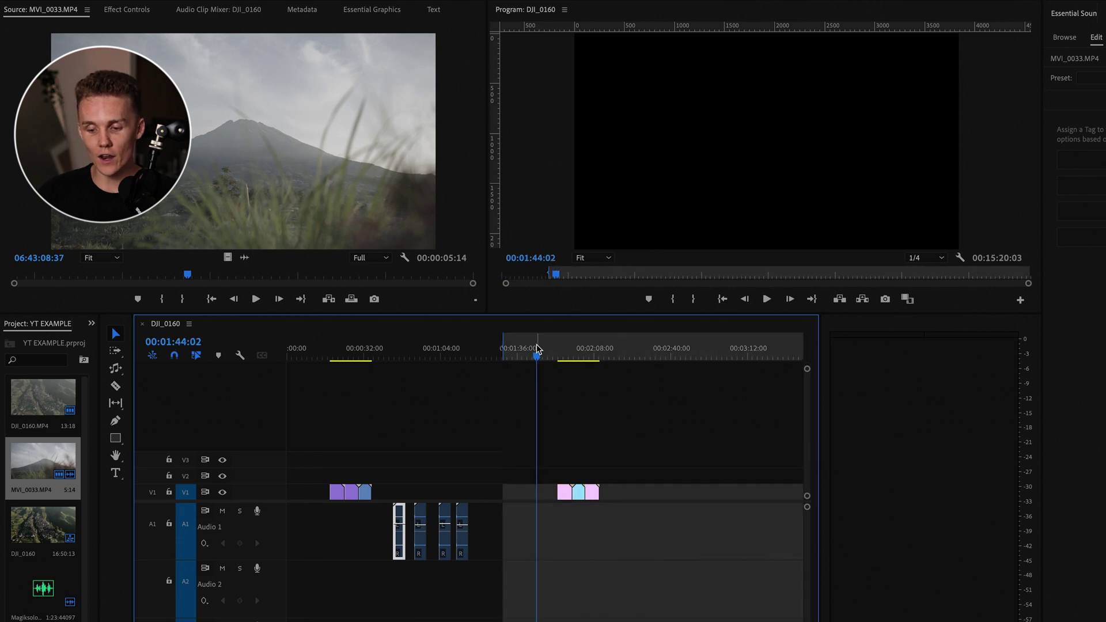
{"action": "key", "text": "o"}
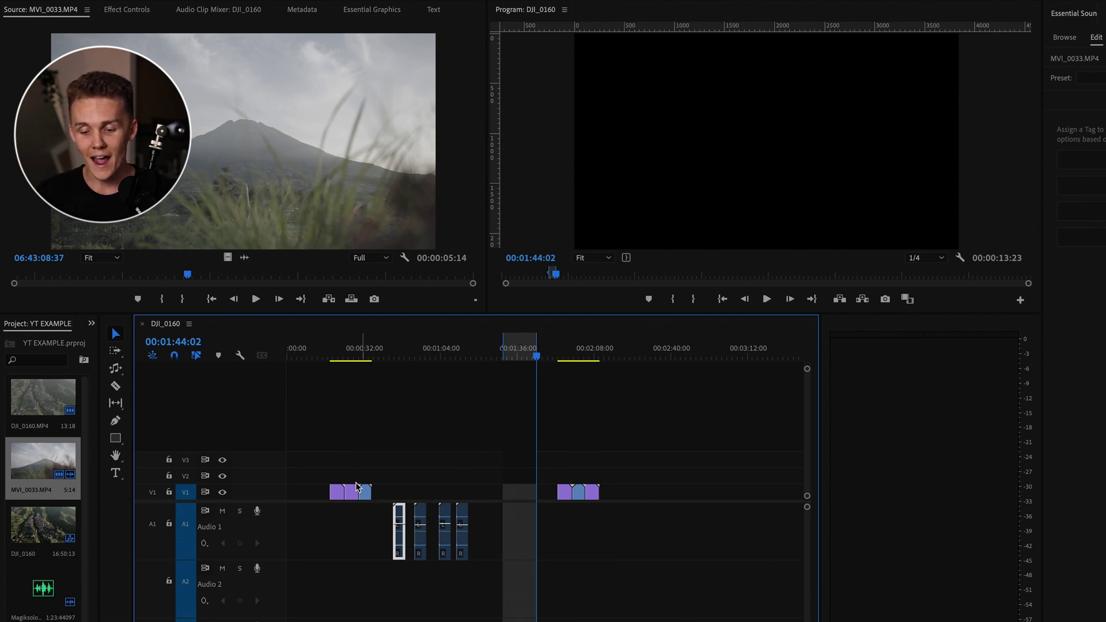
Overwrite DJI_0160 footage into the 00:01:30:10–00:01:44:02 range on V1.
{"action": "key", "text": "minus"}
{"action": "scroll", "coordinate": [619, 517], "scroll_direction": "right", "scroll_amount": 10}
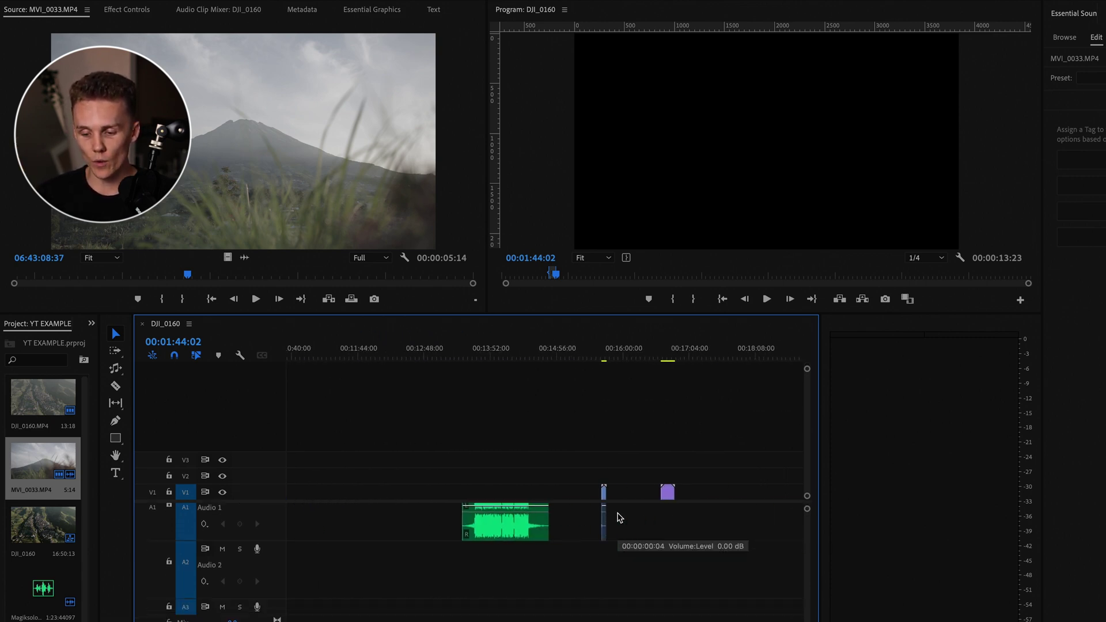
{"action": "left_click", "coordinate": [624, 357]}
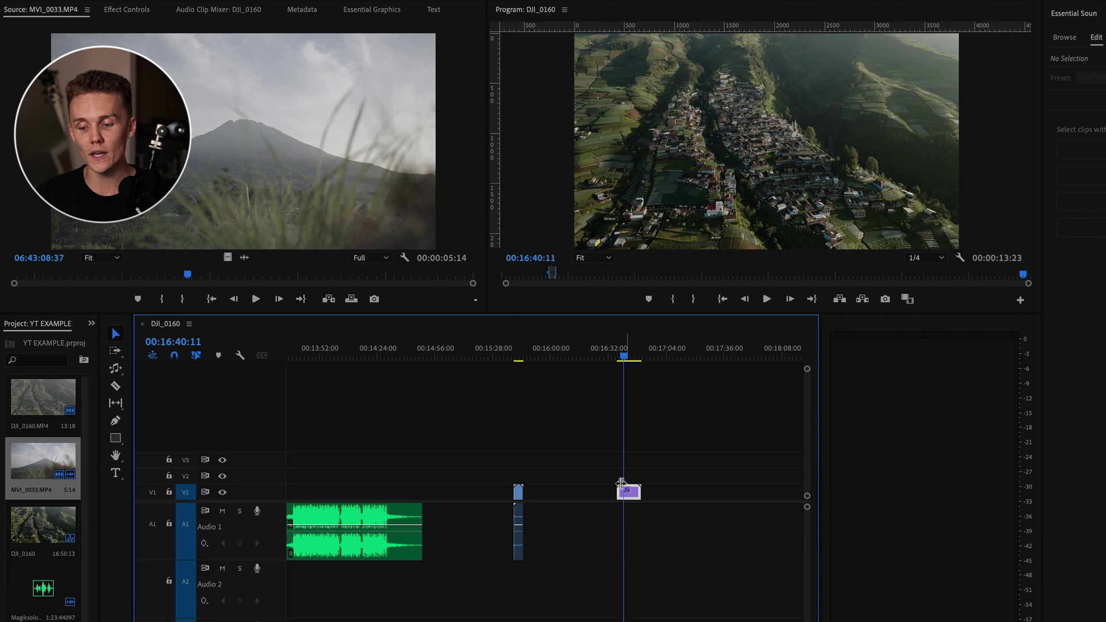
{"action": "key", "text": "minus"}
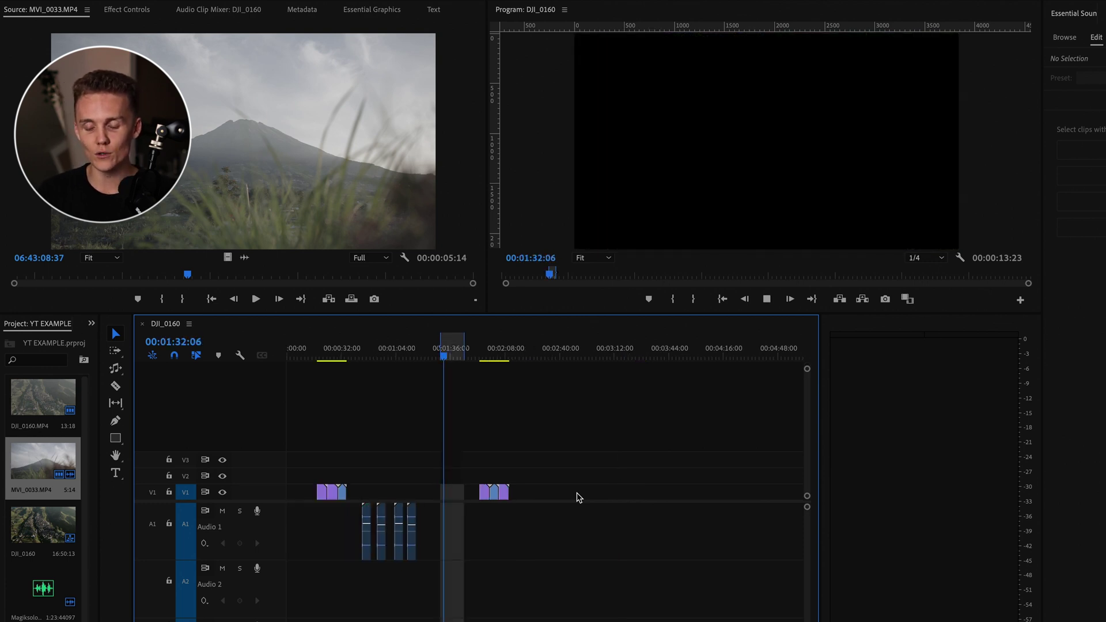
{"action": "key", "text": "space"}
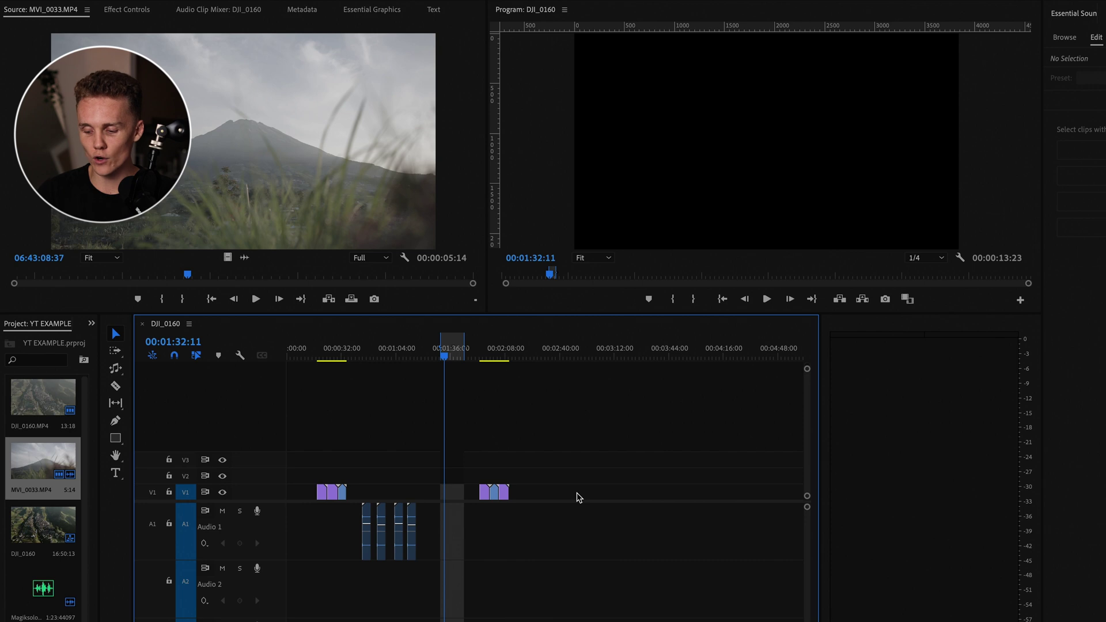
{"action": "key", "text": "Up"}
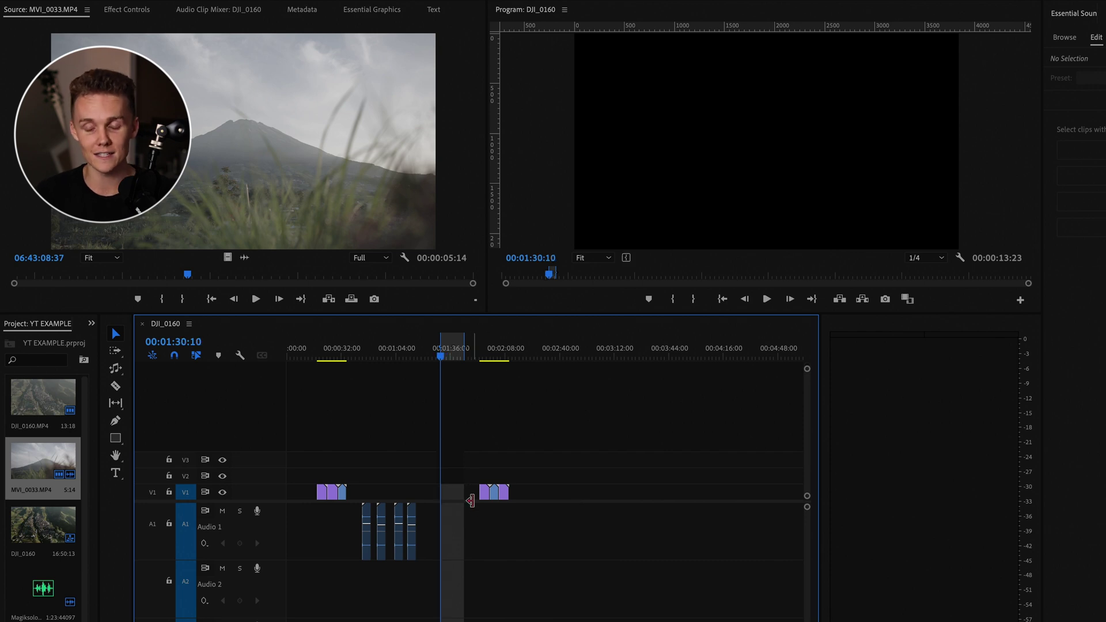
{"action": "key", "text": "="}
{"action": "key", "text": "="}
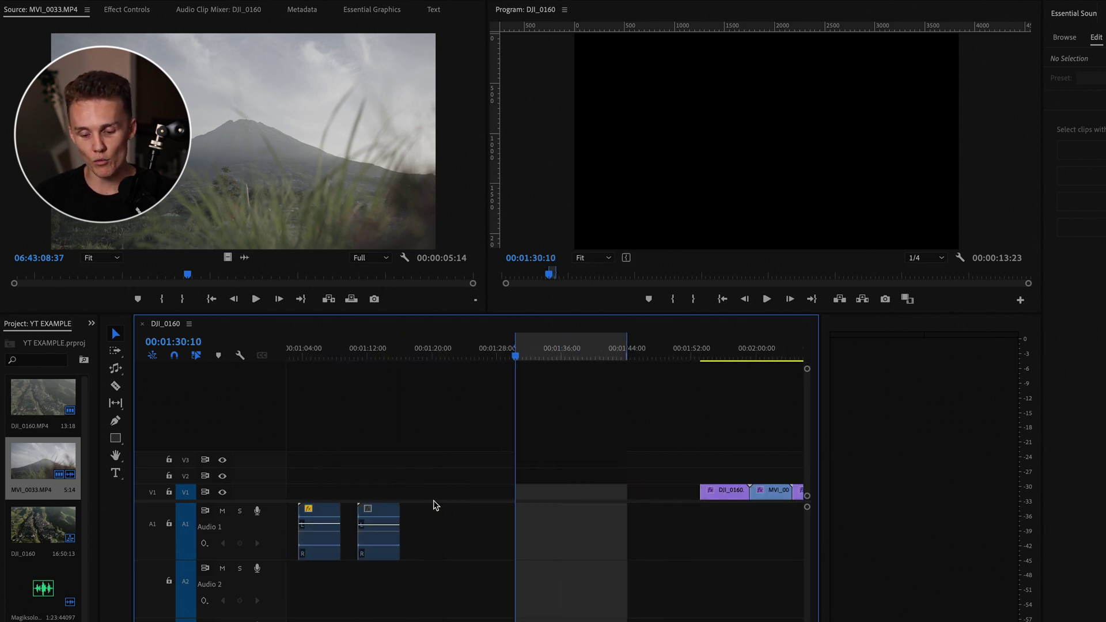
{"action": "key", "text": "period"}
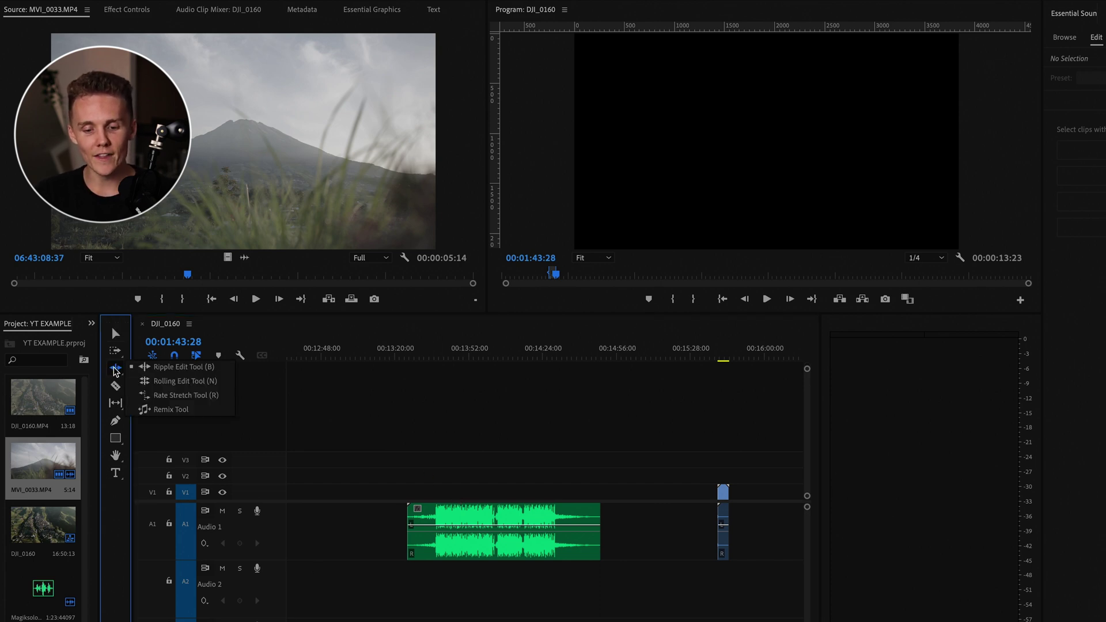
Use the Remix Tool to remix Magiksolo - Winter.mp3 on A1 to 00:02:08:20.
{"action": "left_click", "coordinate": [187, 413]}
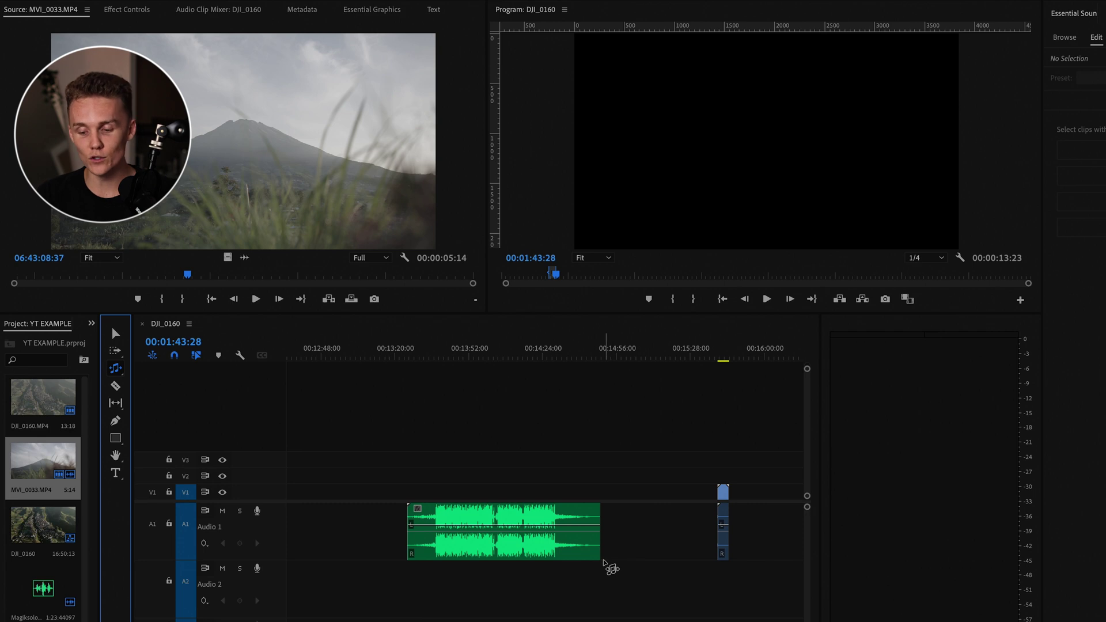
{"action": "mouse_move", "coordinate": [606, 560]}
{"action": "left_mouse_down"}
{"action": "mouse_move", "coordinate": [498, 560]}
{"action": "mouse_move", "coordinate": [705, 546]}
{"action": "left_mouse_up"}
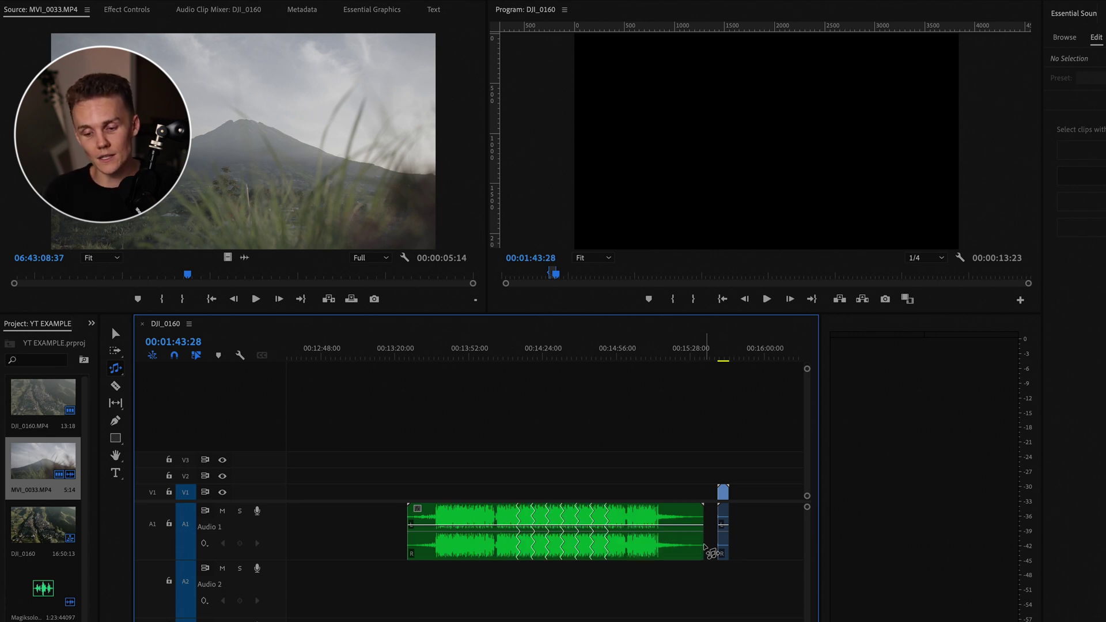
{"action": "left_click", "coordinate": [509, 353]}
{"action": "key", "text": "="}
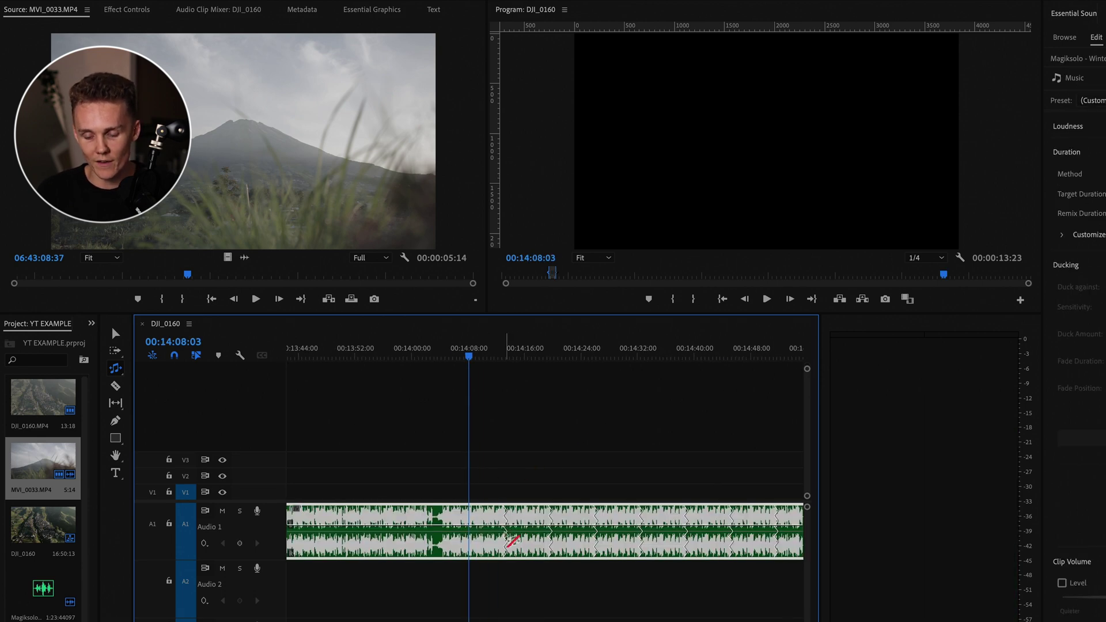
{"action": "key", "text": "v"}
{"action": "left_click", "coordinate": [501, 391]}
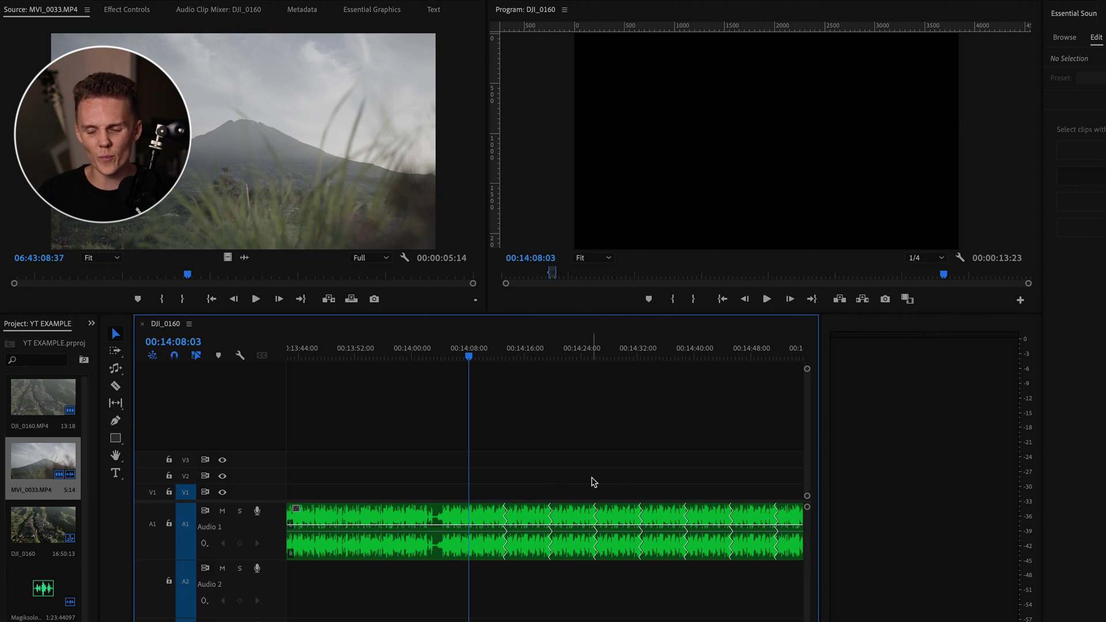
{"action": "left_click_drag", "start_coordinate": [490, 354], "coordinate": [500, 354]}
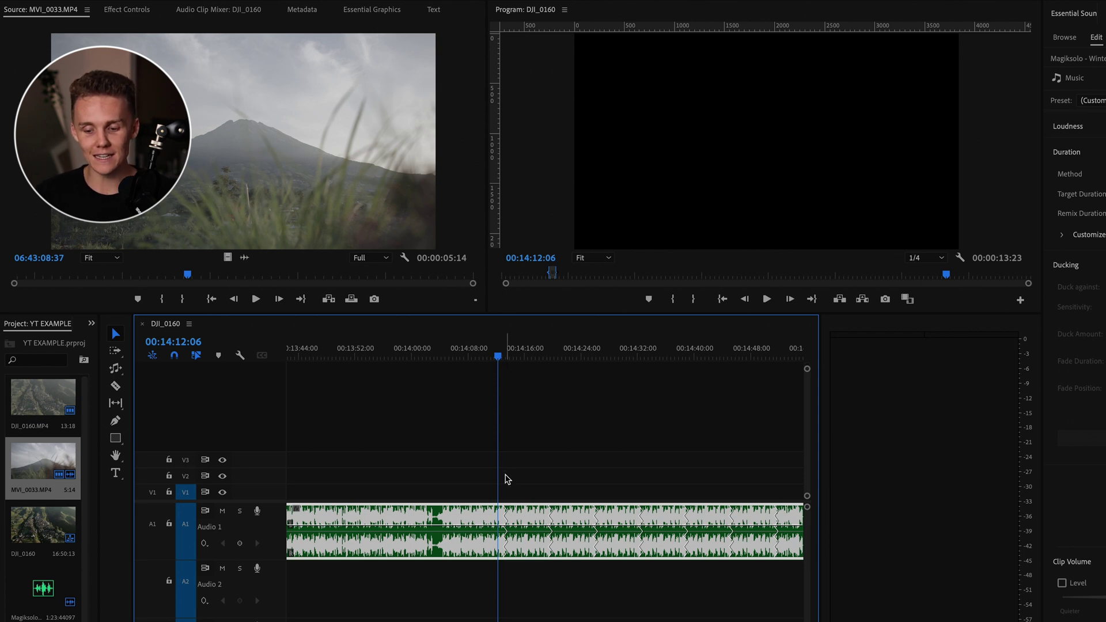
{"action": "scroll", "coordinate": [520, 487], "scroll_direction": "up", "scroll_amount": 2}
{"action": "key", "text": "space"}
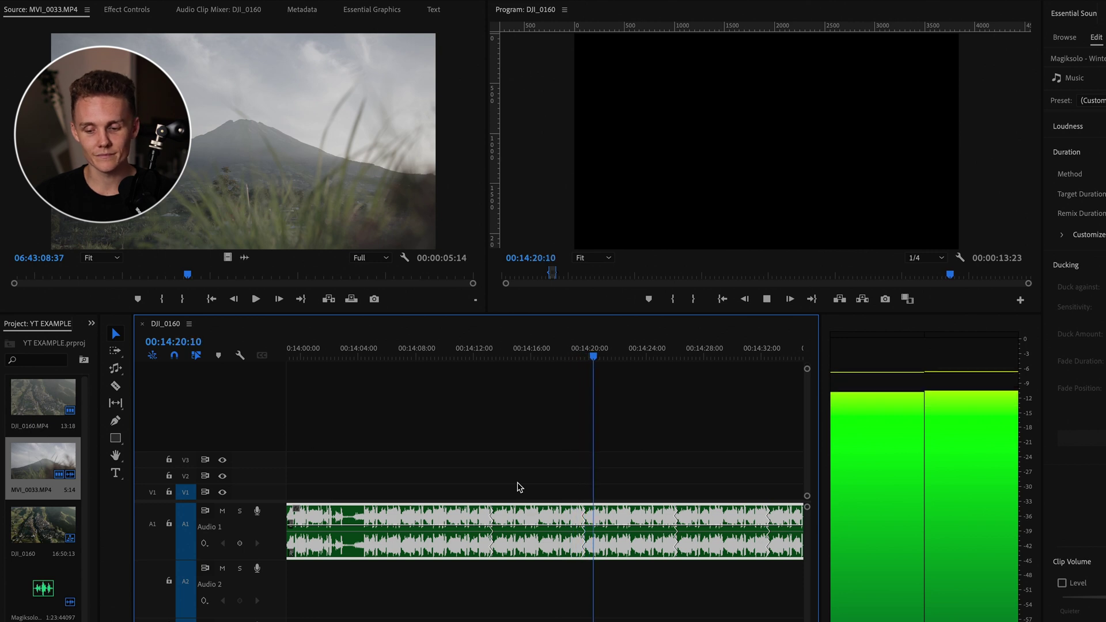
{"action": "key", "text": "space"}
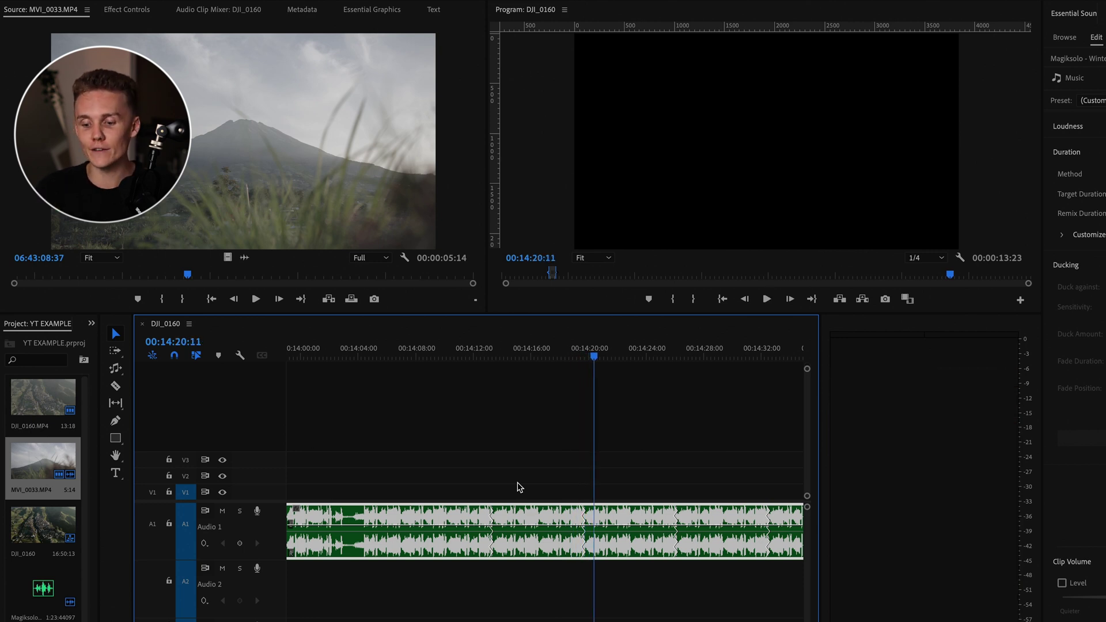
{"action": "key", "text": "minus"}
{"action": "key", "text": "minus"}
{"action": "key", "text": "minus"}
{"action": "key", "text": "minus"}
{"action": "left_click", "coordinate": [592, 525]}
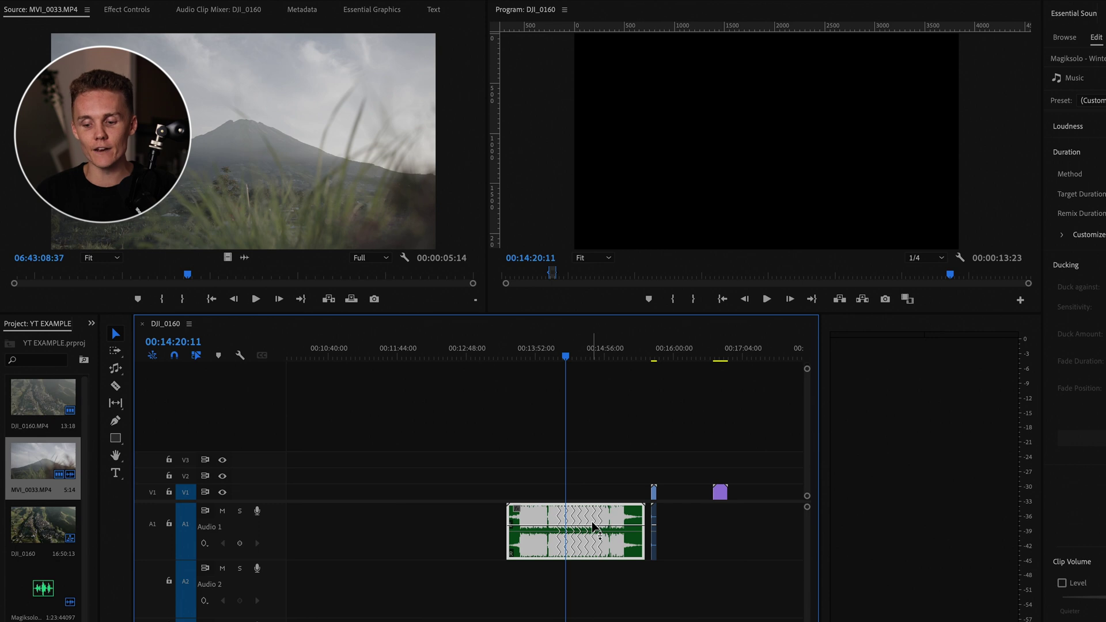
{"action": "mouse_move", "coordinate": [592, 521]}
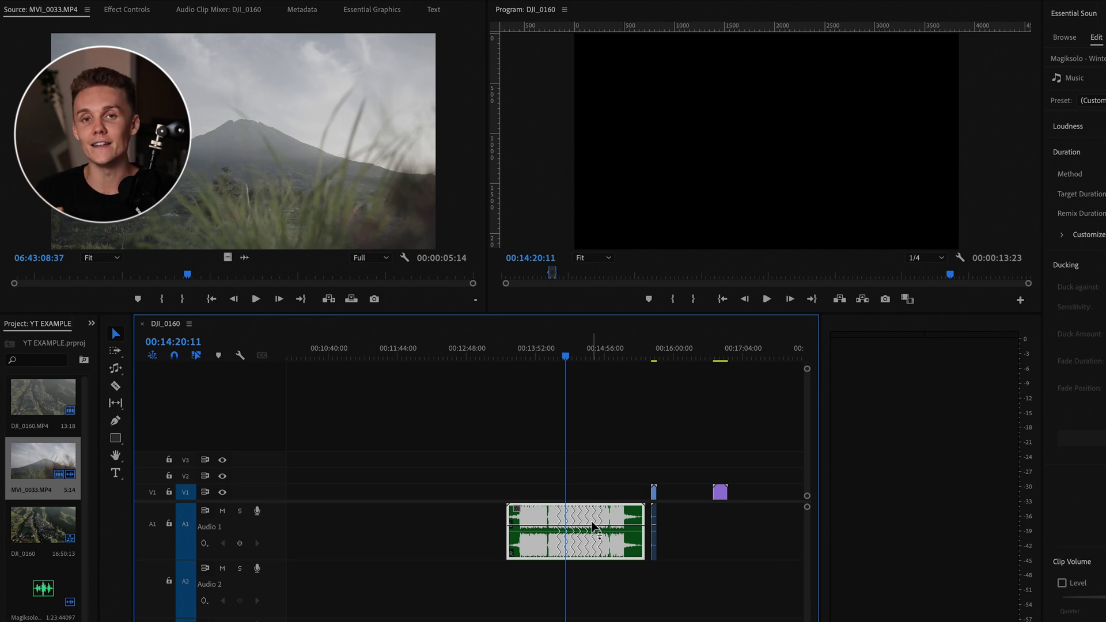
{"action": "left_click", "coordinate": [661, 482]}
{"action": "scroll", "coordinate": [661, 481], "scroll_direction": "up", "scroll_amount": 3}
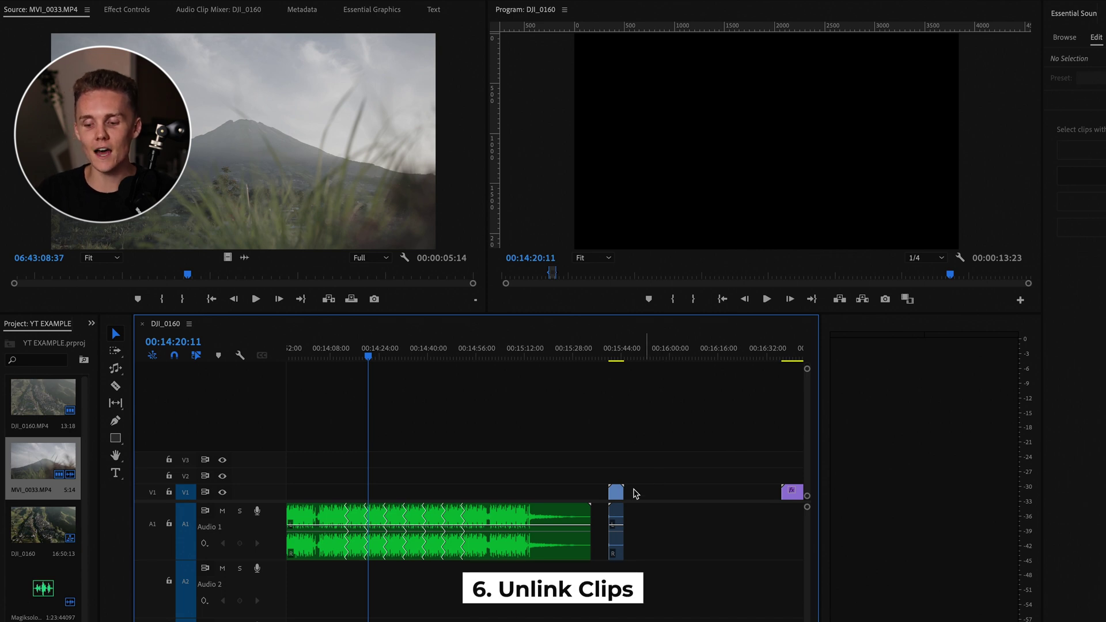
Unlink MVI_0033 and move its video part independently of its audio.
{"action": "scroll", "coordinate": [615, 490], "scroll_direction": "up", "scroll_amount": 2}
{"action": "left_click", "coordinate": [607, 488]}
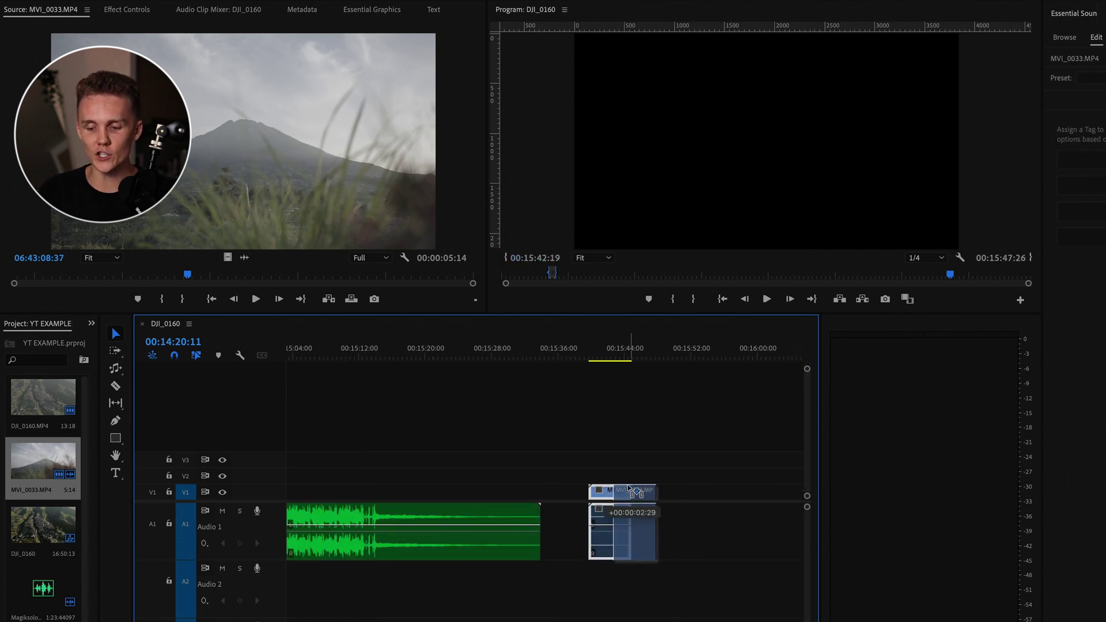
{"action": "left_click_drag", "start_coordinate": [611, 489], "coordinate": [672, 490]}
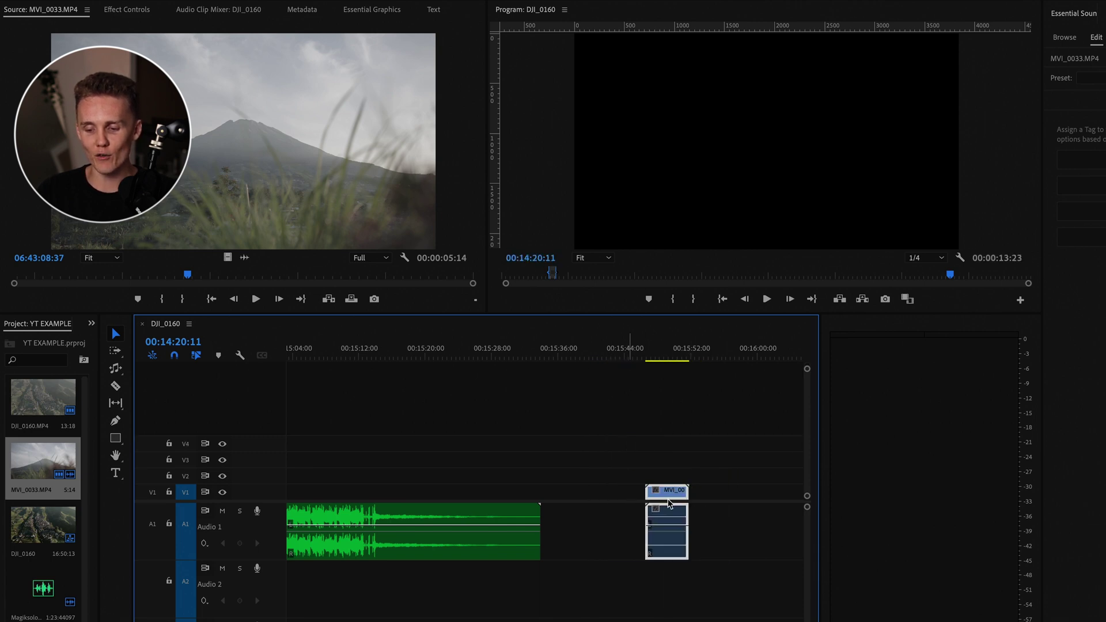
{"action": "left_click", "coordinate": [657, 353]}
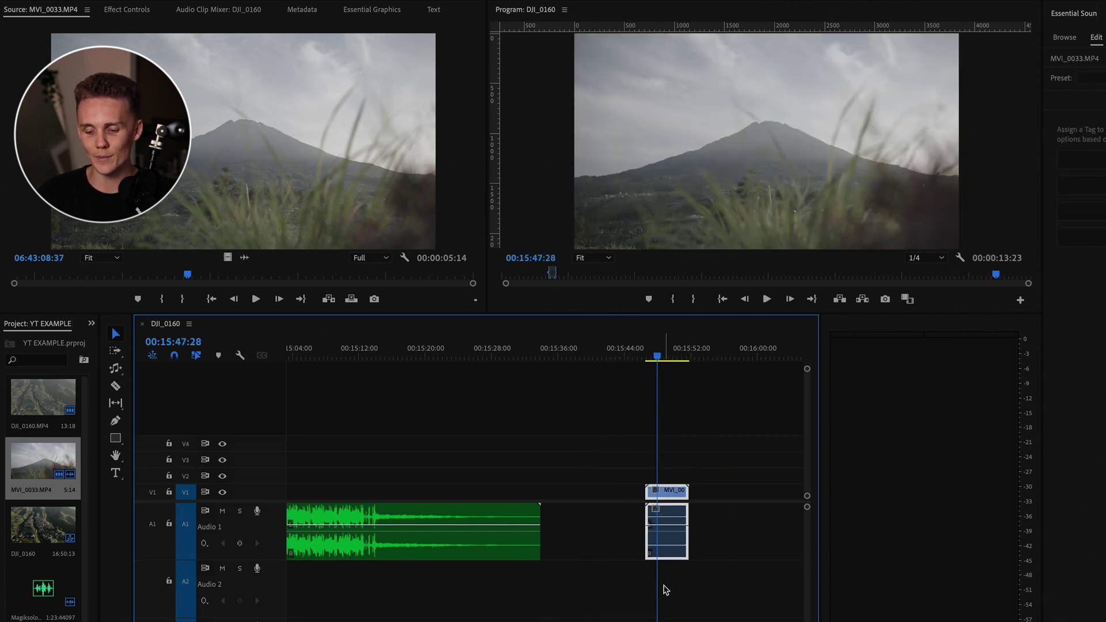
{"action": "left_click", "coordinate": [666, 589]}
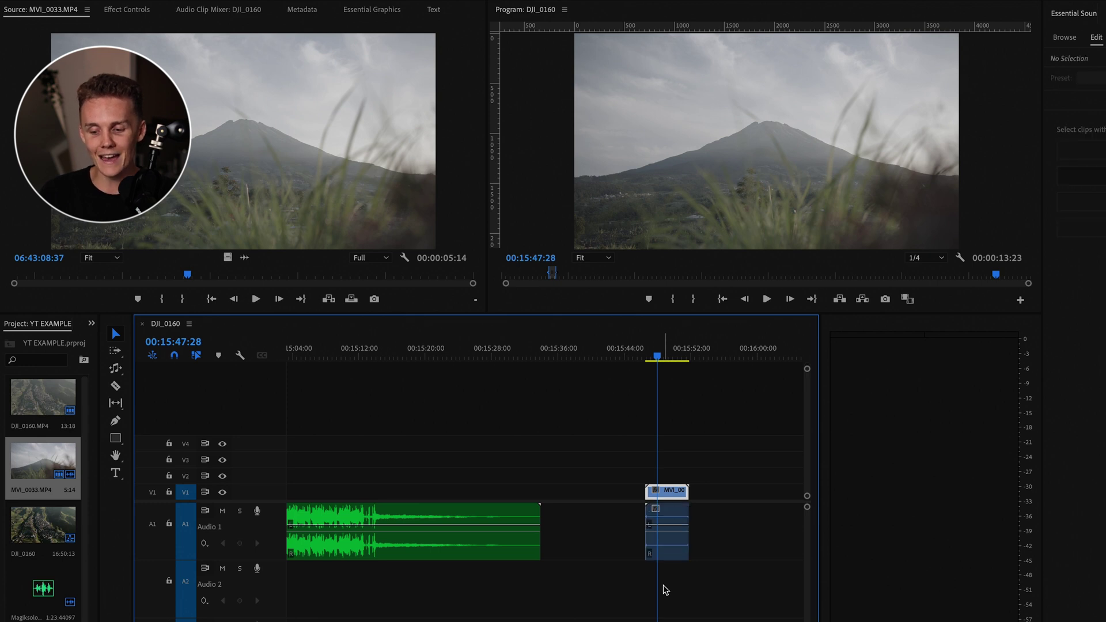
{"action": "left_click_drag", "start_coordinate": [665, 490], "coordinate": [713, 490]}
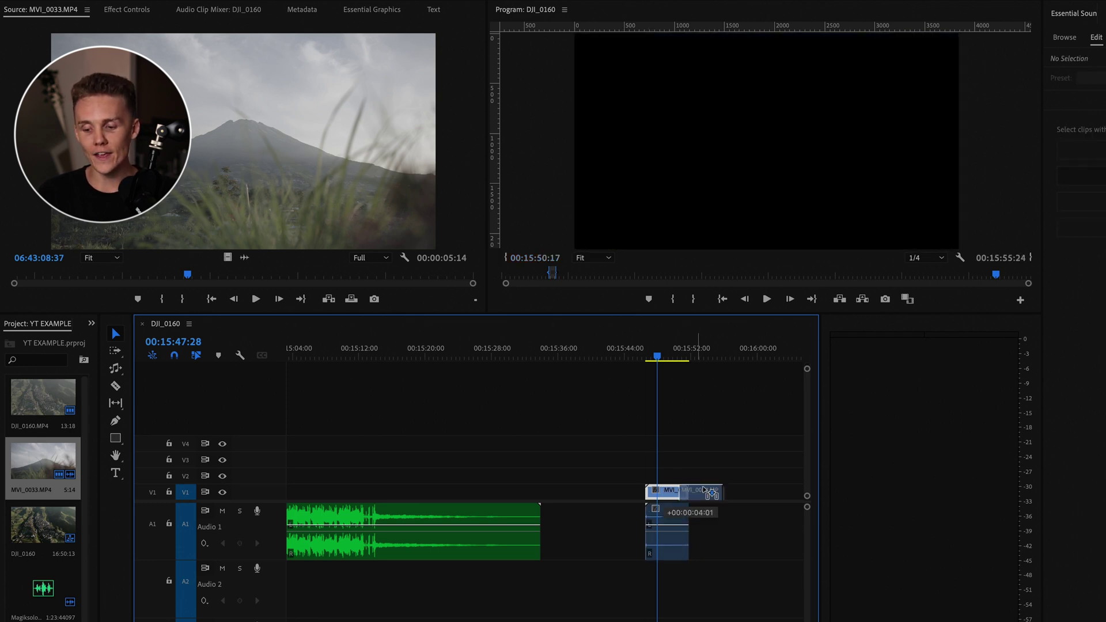
Delete the MVI_0033 audio part and return the video to its original position.
{"action": "left_click", "coordinate": [665, 540]}
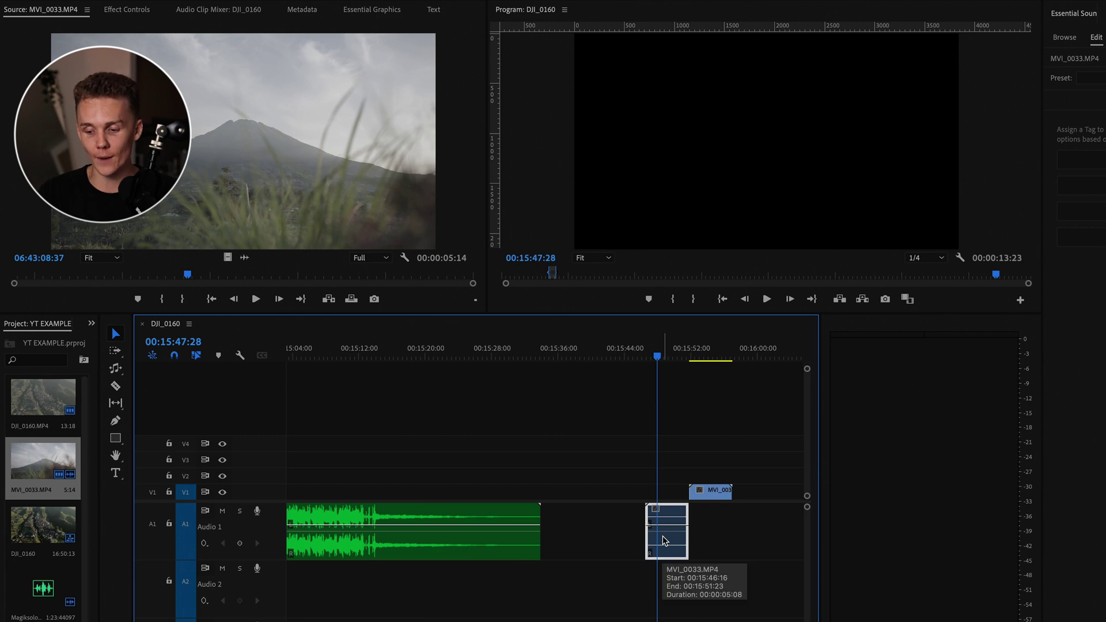
{"action": "left_click_drag", "start_coordinate": [665, 541], "coordinate": [649, 534]}
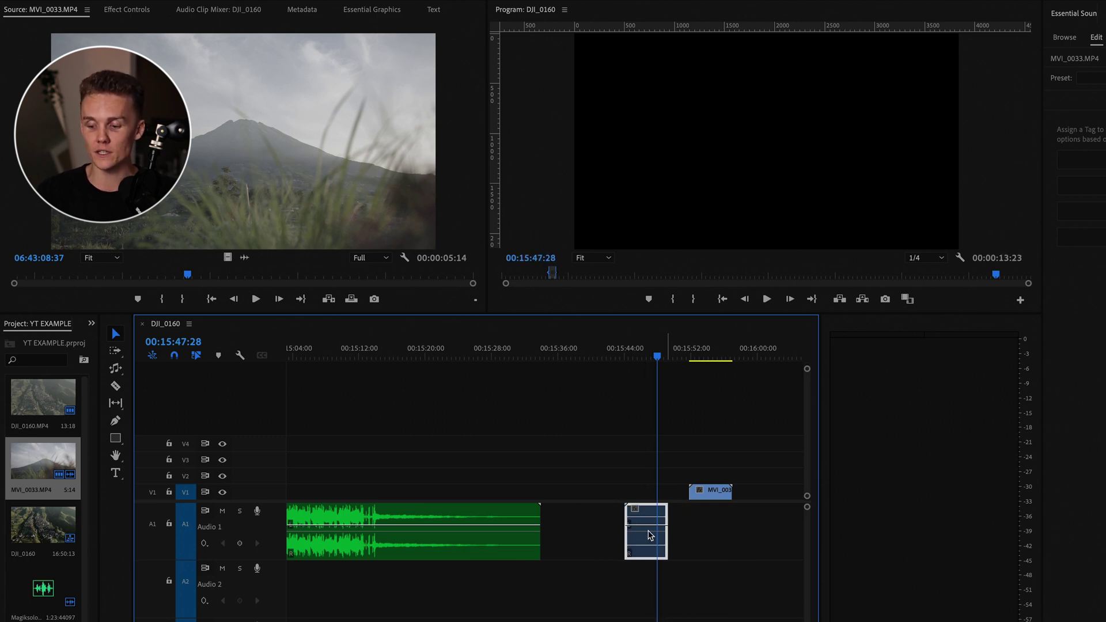
{"action": "key", "text": "Delete"}
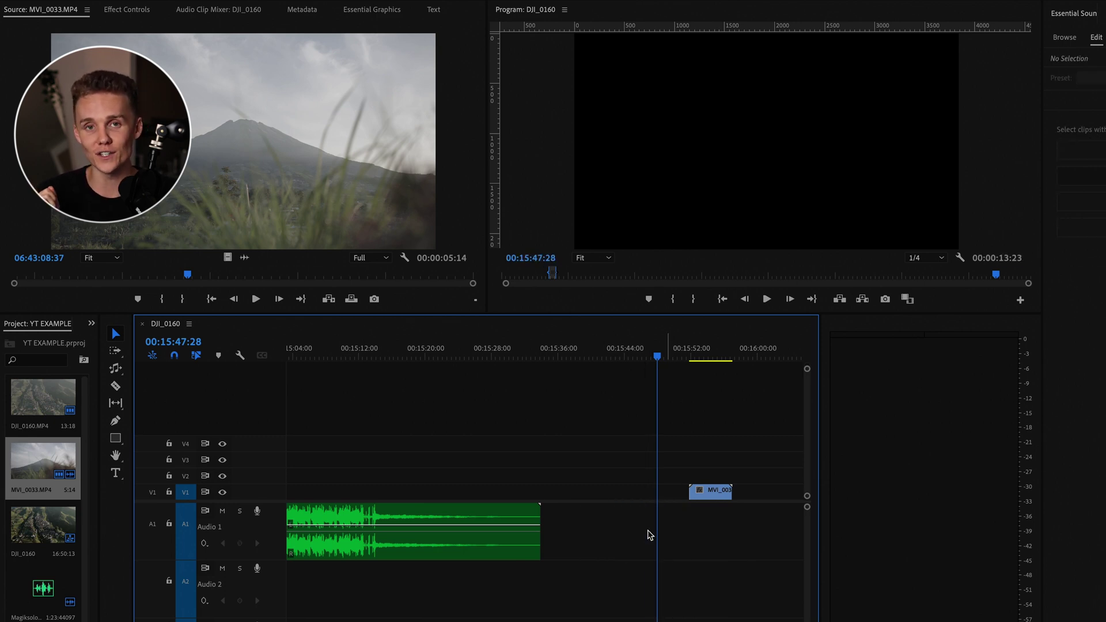
{"action": "left_click_drag", "start_coordinate": [709, 498], "coordinate": [665, 501]}
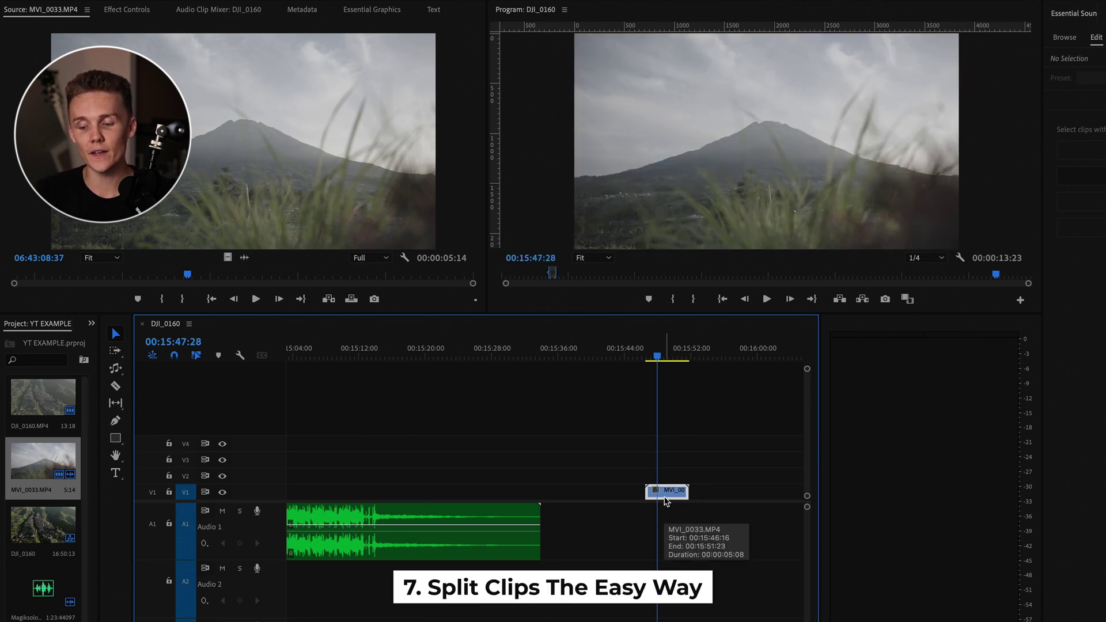
After undoing two trial Razor cuts, trim MVI_0033's start and end to the playhead.
{"action": "left_click", "coordinate": [115, 387]}
{"action": "scroll", "coordinate": [655, 508], "scroll_direction": "up", "scroll_amount": 3}
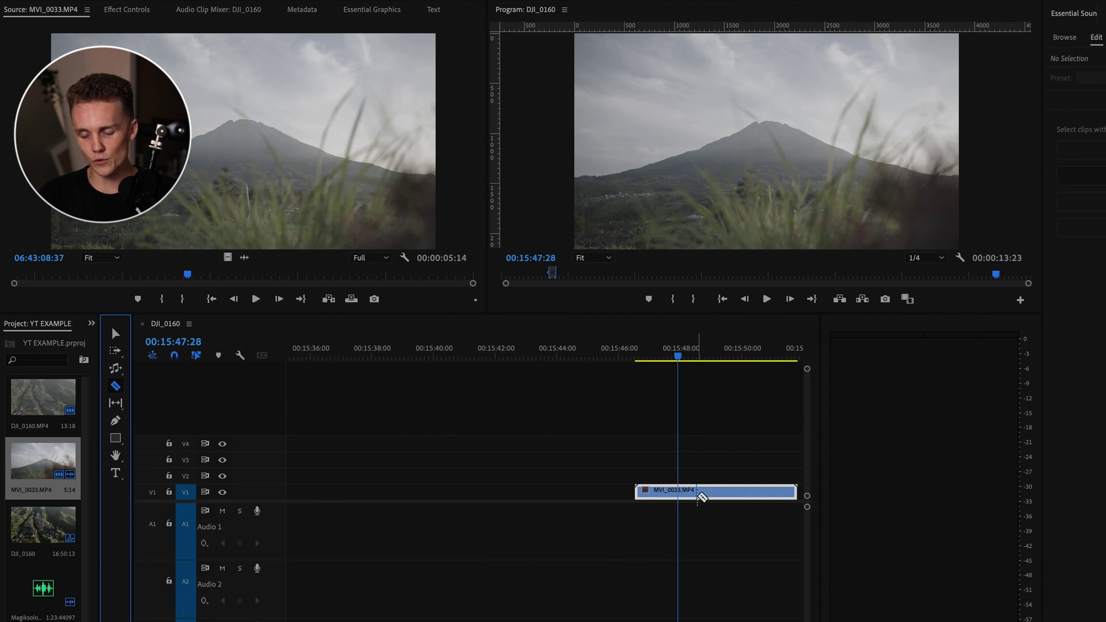
{"action": "scroll", "coordinate": [701, 496], "scroll_direction": "down", "scroll_amount": 3}
{"action": "left_click", "coordinate": [608, 491]}
{"action": "left_click", "coordinate": [479, 491]}
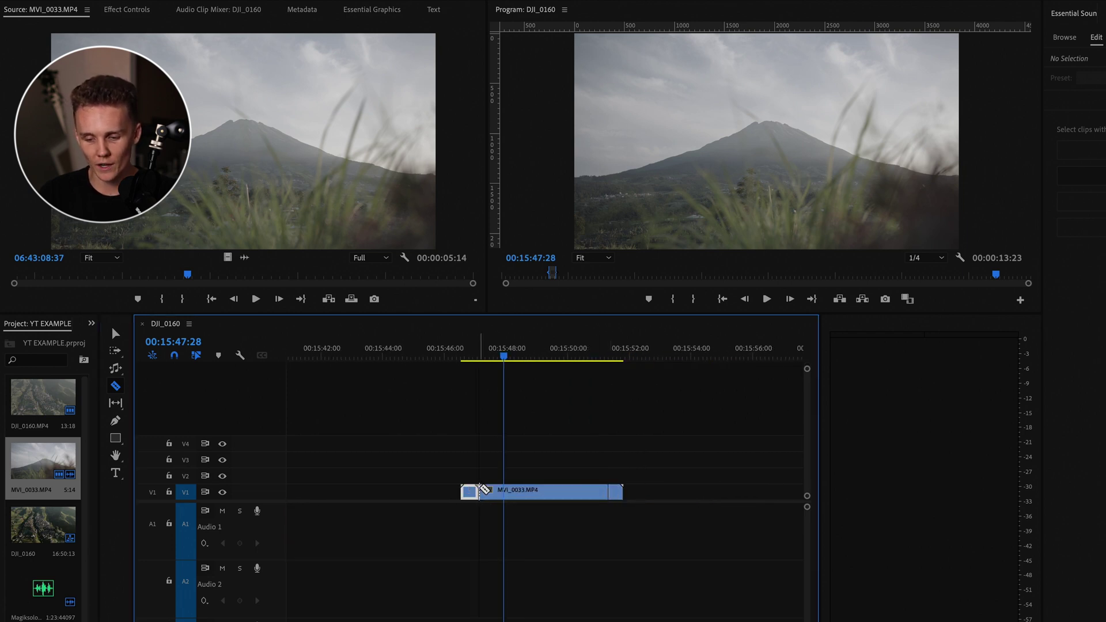
{"action": "key", "text": "ctrl+z"}
{"action": "key", "text": "ctrl+z"}
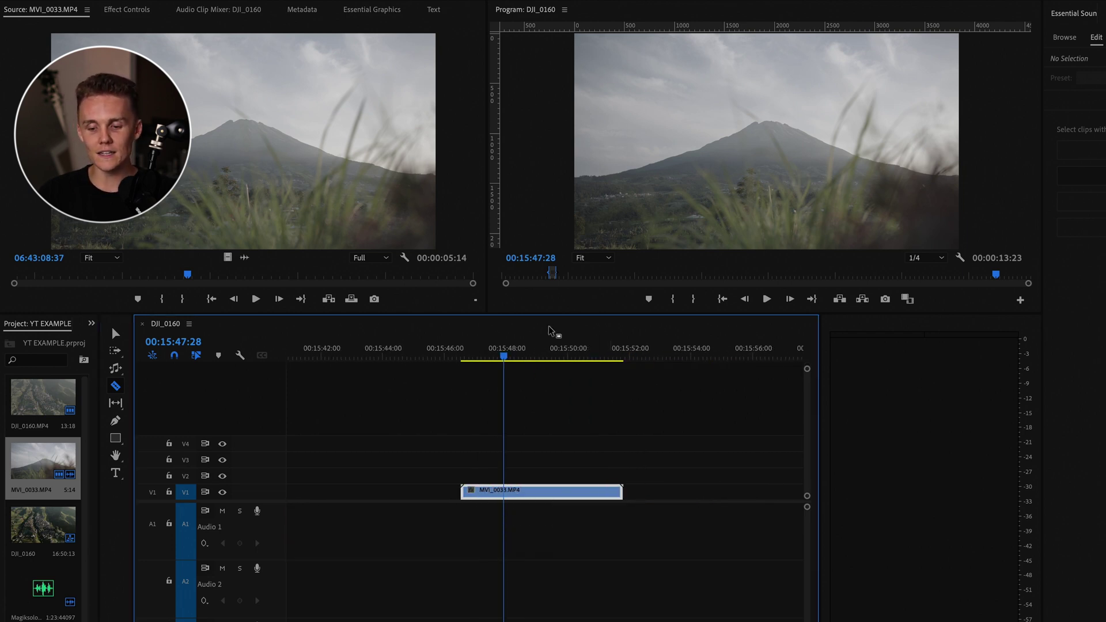
{"action": "left_click_drag", "start_coordinate": [502, 356], "coordinate": [473, 380]}
{"action": "key", "text": "ctrl+shift+z"}
{"action": "key", "text": "ctrl+shift+z"}
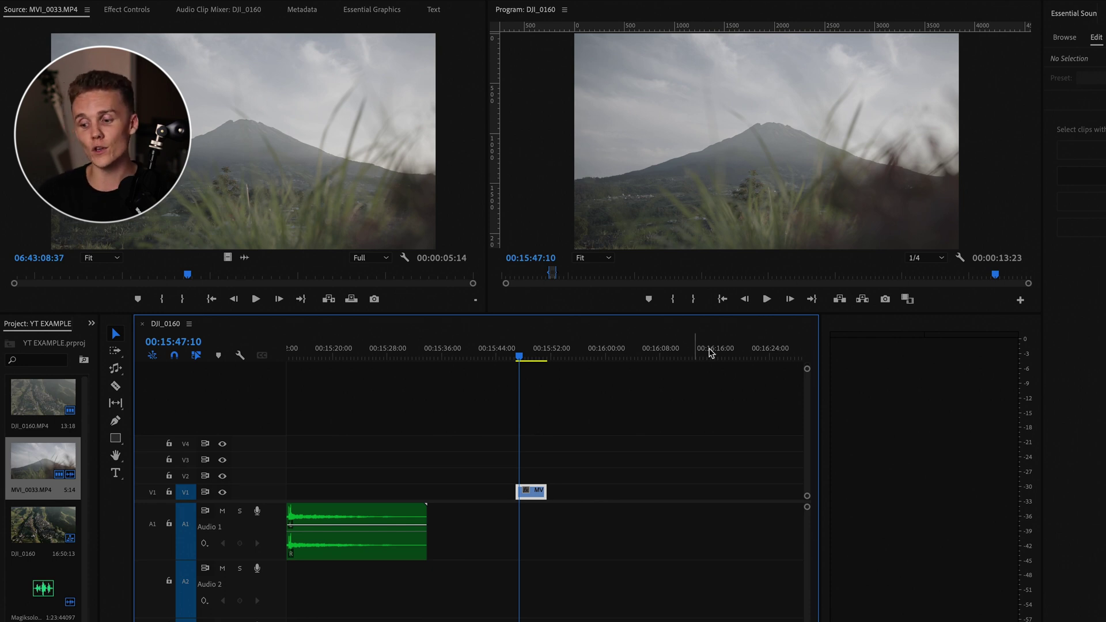
{"action": "left_click", "coordinate": [935, 257]}
{"action": "left_click", "coordinate": [928, 311]}
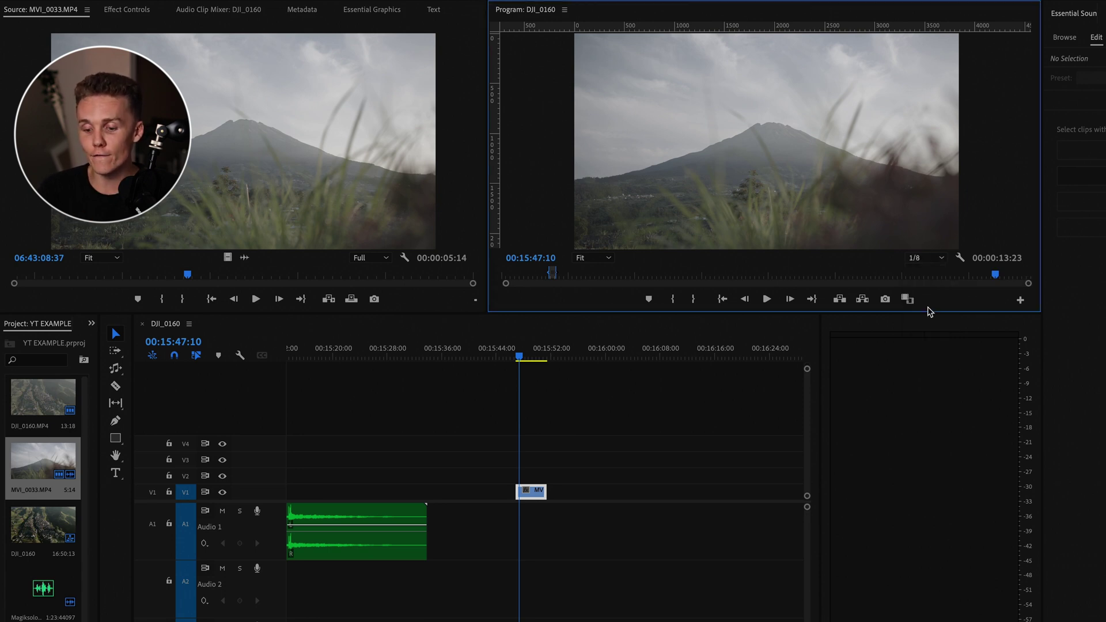
{"action": "left_click", "coordinate": [934, 257]}
{"action": "left_click", "coordinate": [924, 271]}
{"action": "left_click", "coordinate": [521, 365]}
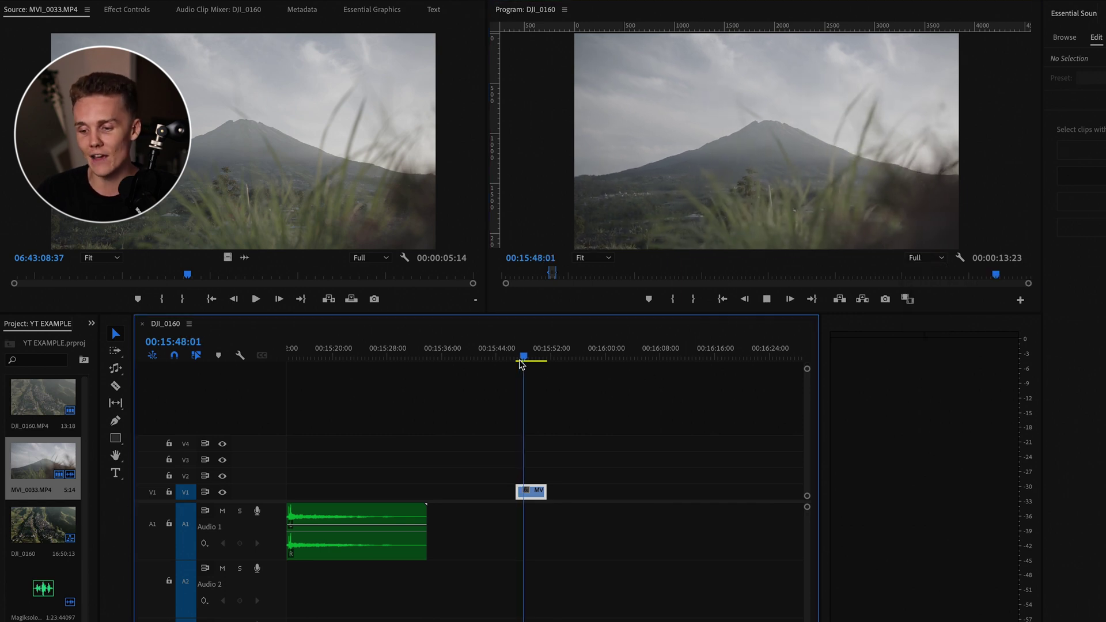
{"action": "key", "text": "space"}
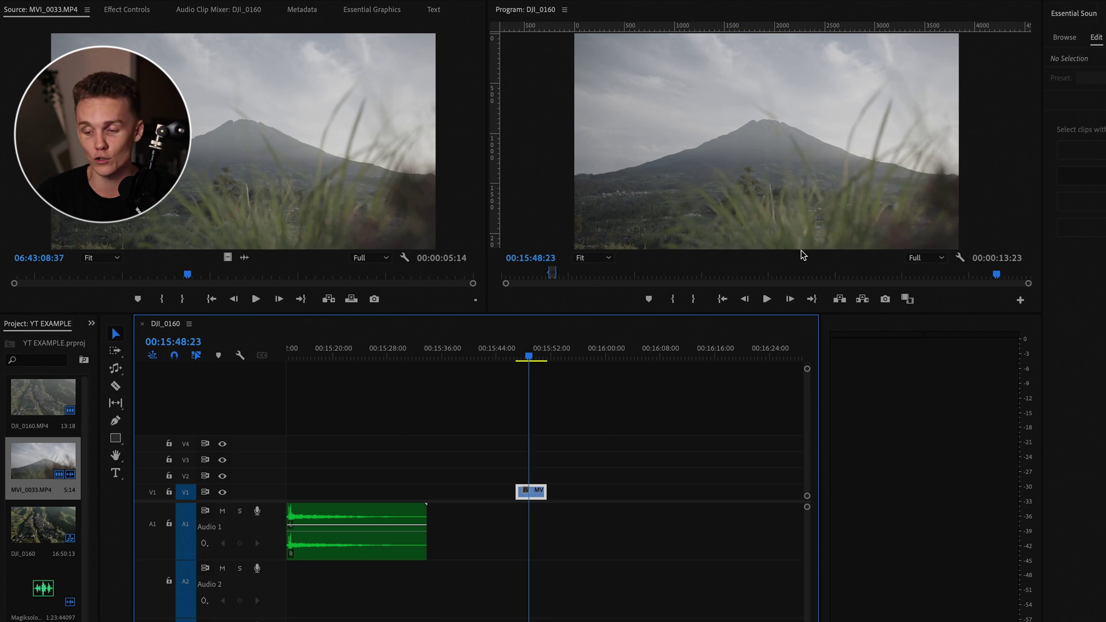
{"action": "left_click", "coordinate": [934, 258]}
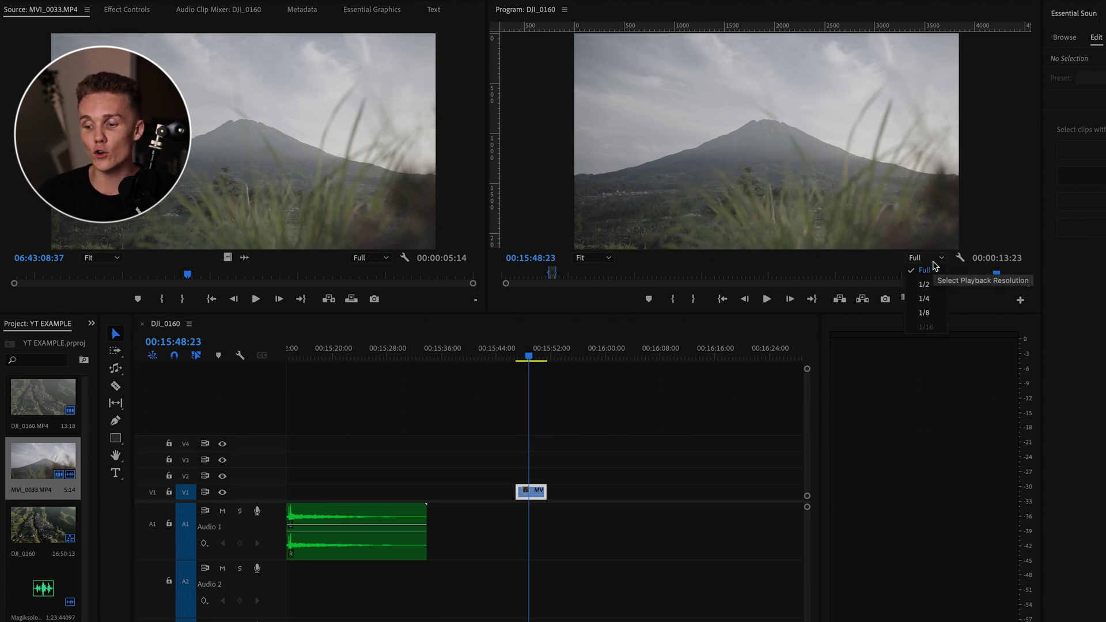
{"action": "left_click", "coordinate": [934, 313]}
{"action": "left_click", "coordinate": [515, 356]}
{"action": "key", "text": "space"}
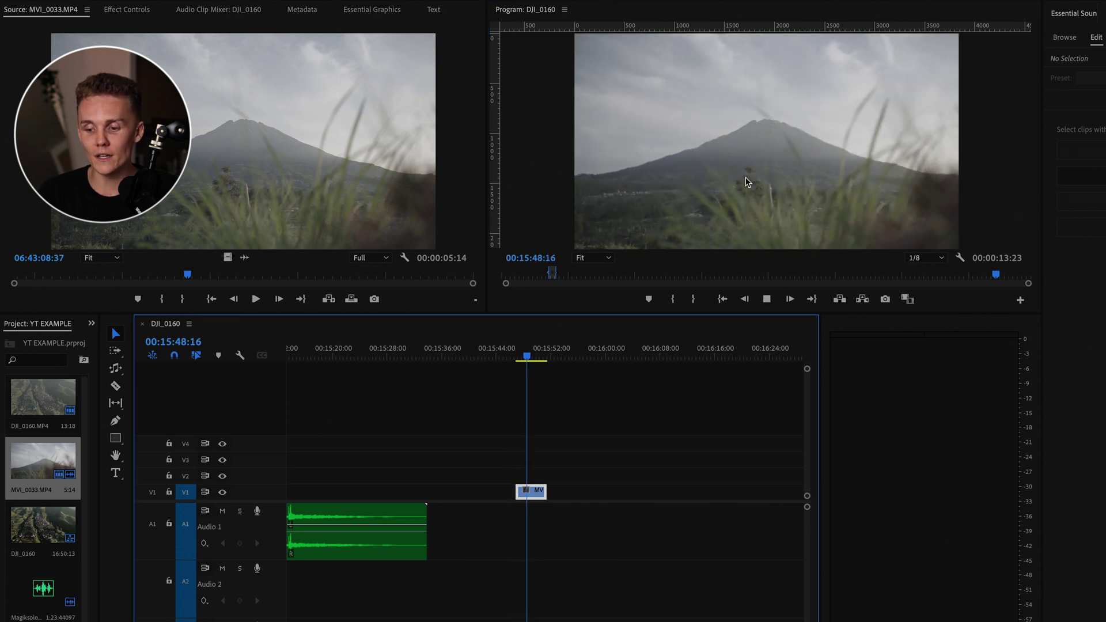
{"action": "key", "text": "space"}
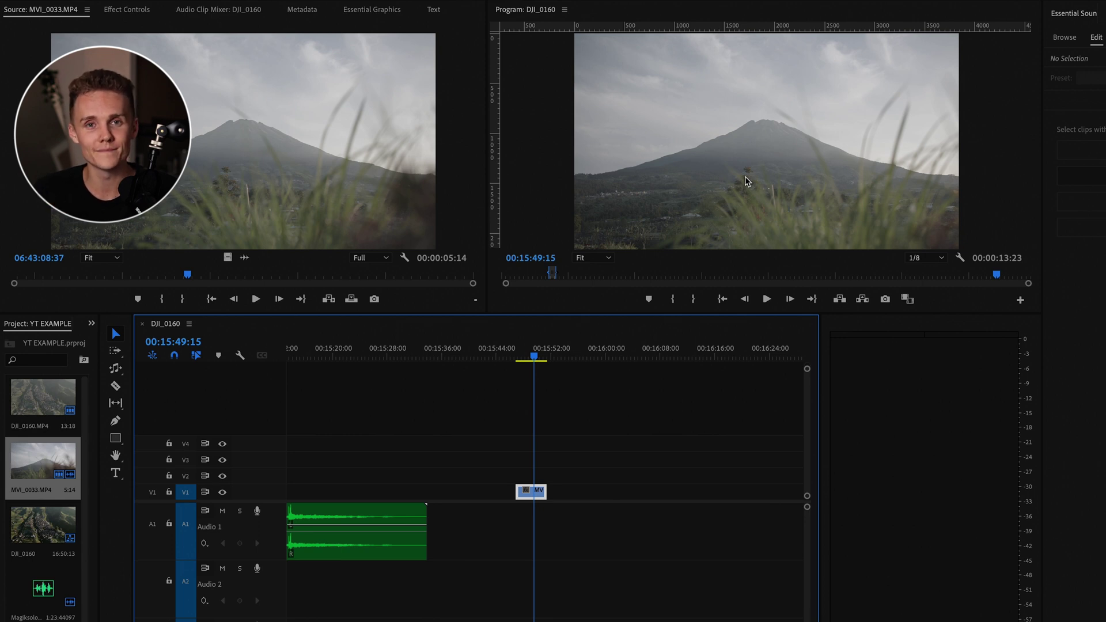
Open MVI_0033's Speed/Duration settings and cancel without changes.
{"action": "right_click", "coordinate": [540, 495]}
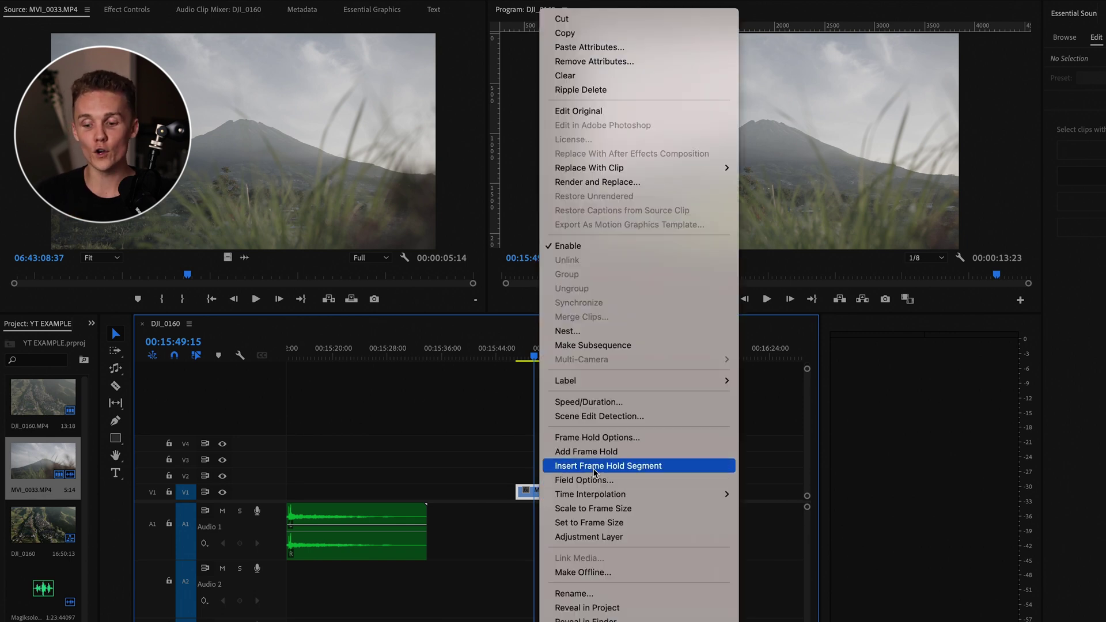
{"action": "left_click", "coordinate": [629, 402]}
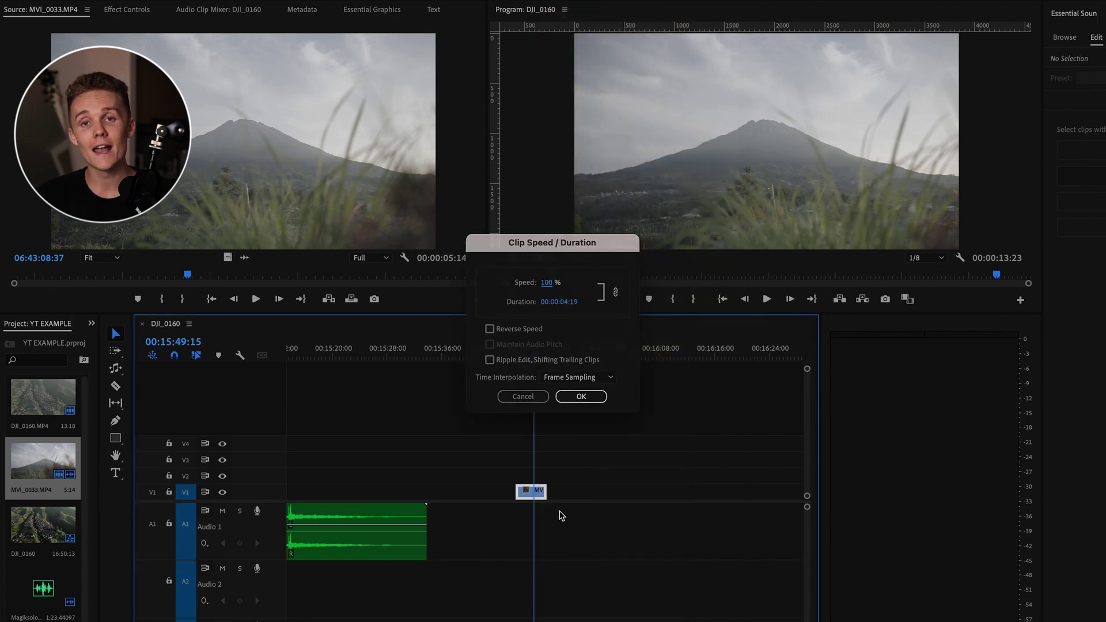
{"action": "key", "text": "Escape"}
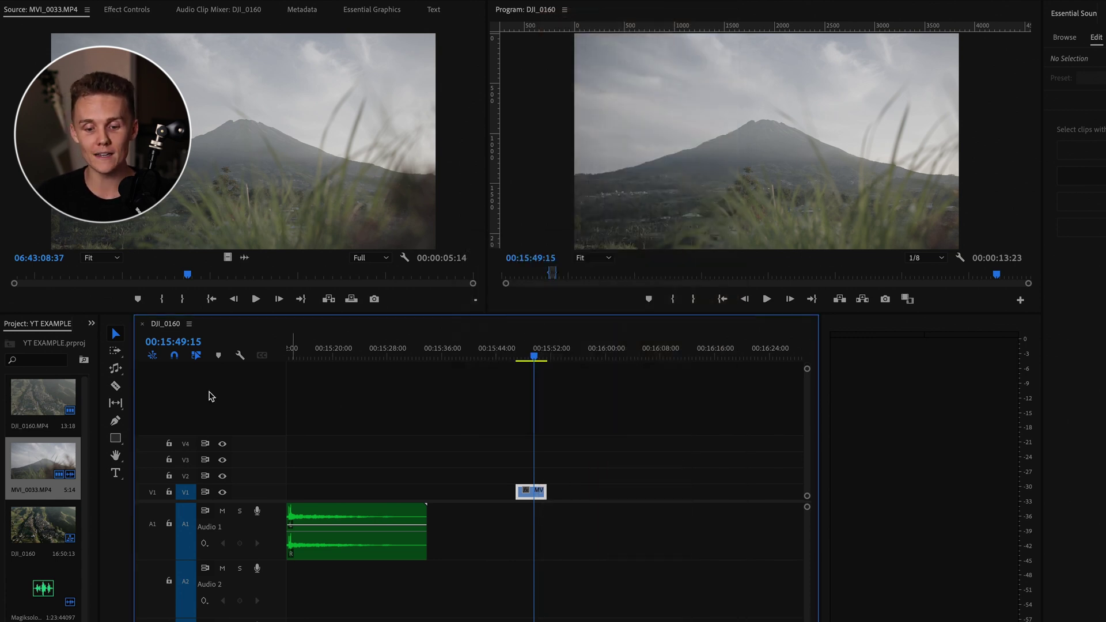
Rate-stretch MVI_0033 longer to slow it down and preview the result.
{"action": "left_click", "coordinate": [115, 369]}
{"action": "left_click", "coordinate": [185, 395]}
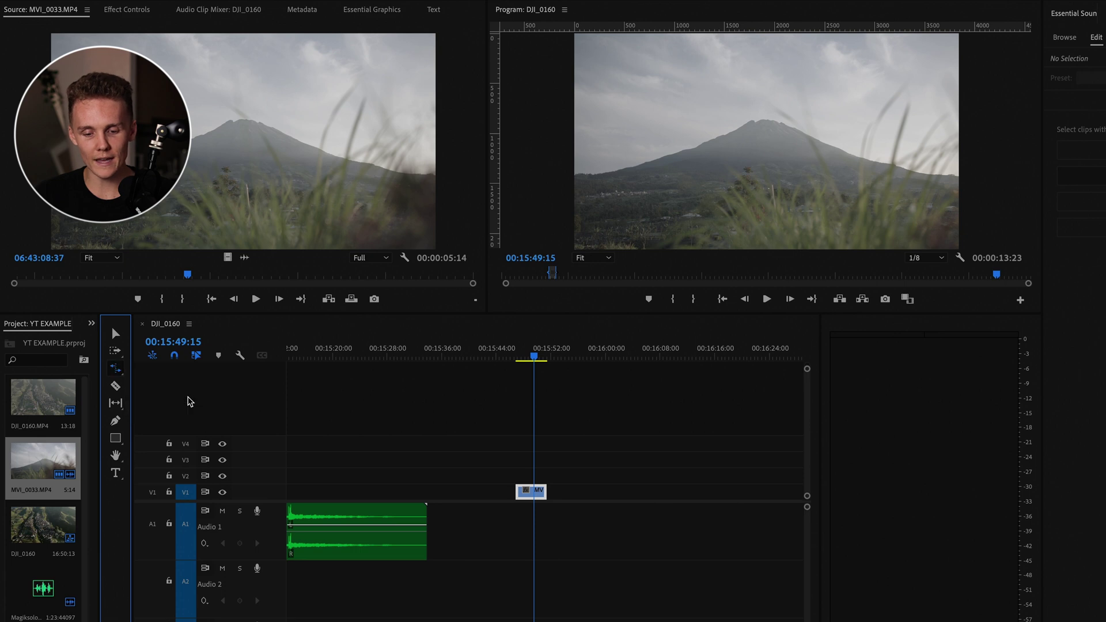
{"action": "left_click", "coordinate": [547, 494]}
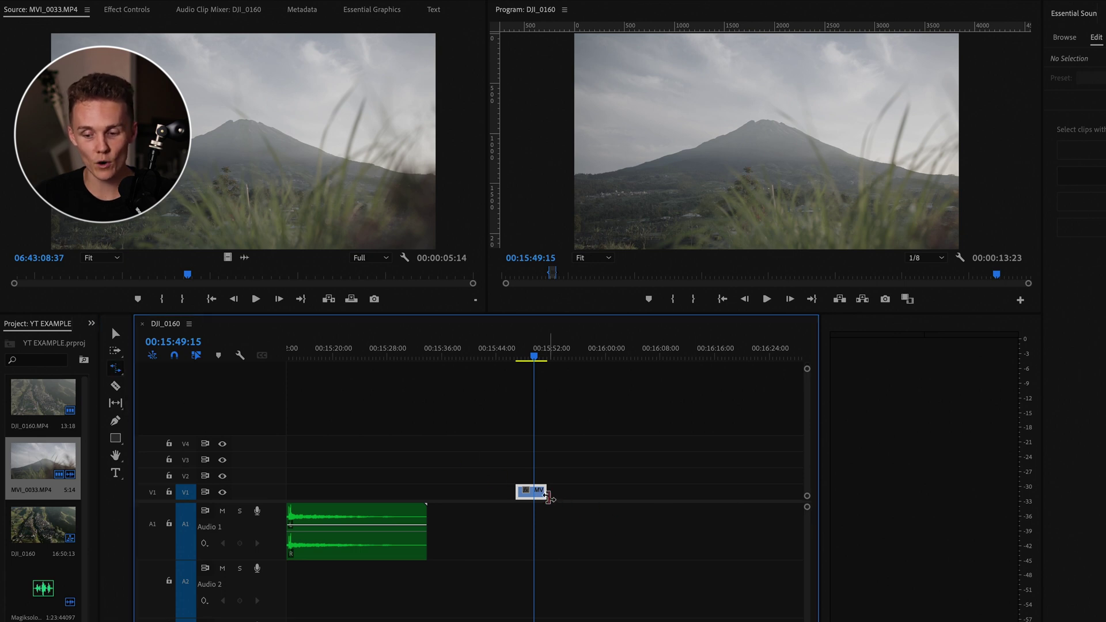
{"action": "mouse_move", "coordinate": [548, 494]}
{"action": "left_mouse_down"}
{"action": "mouse_move", "coordinate": [589, 494]}
{"action": "mouse_move", "coordinate": [514, 512]}
{"action": "mouse_move", "coordinate": [564, 507]}
{"action": "left_mouse_up"}
{"action": "key", "text": "space"}
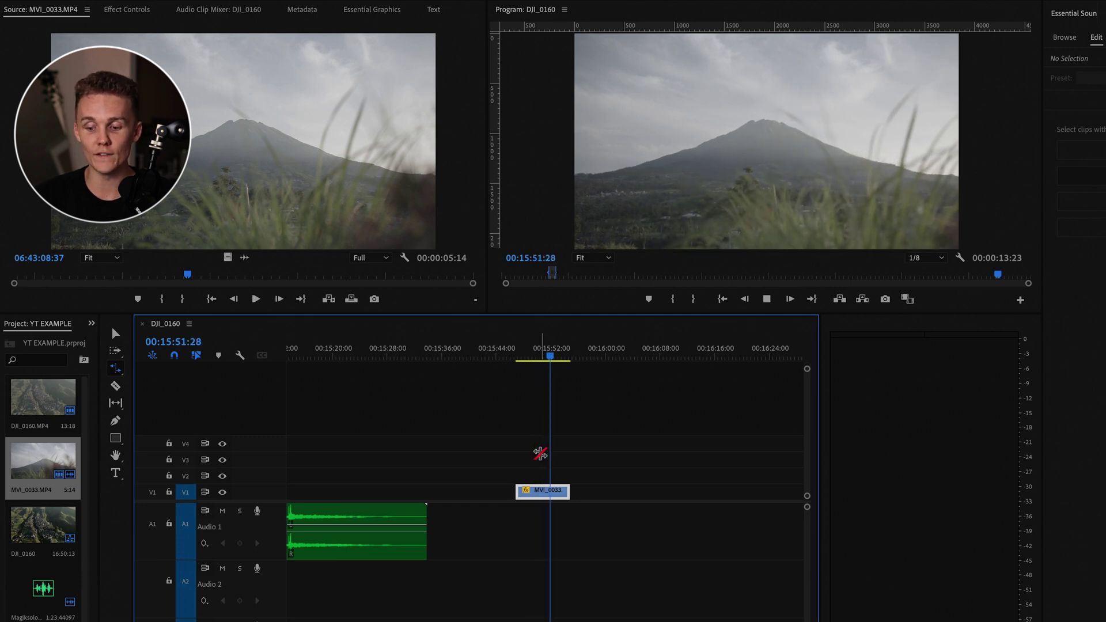
{"action": "key", "text": "space"}
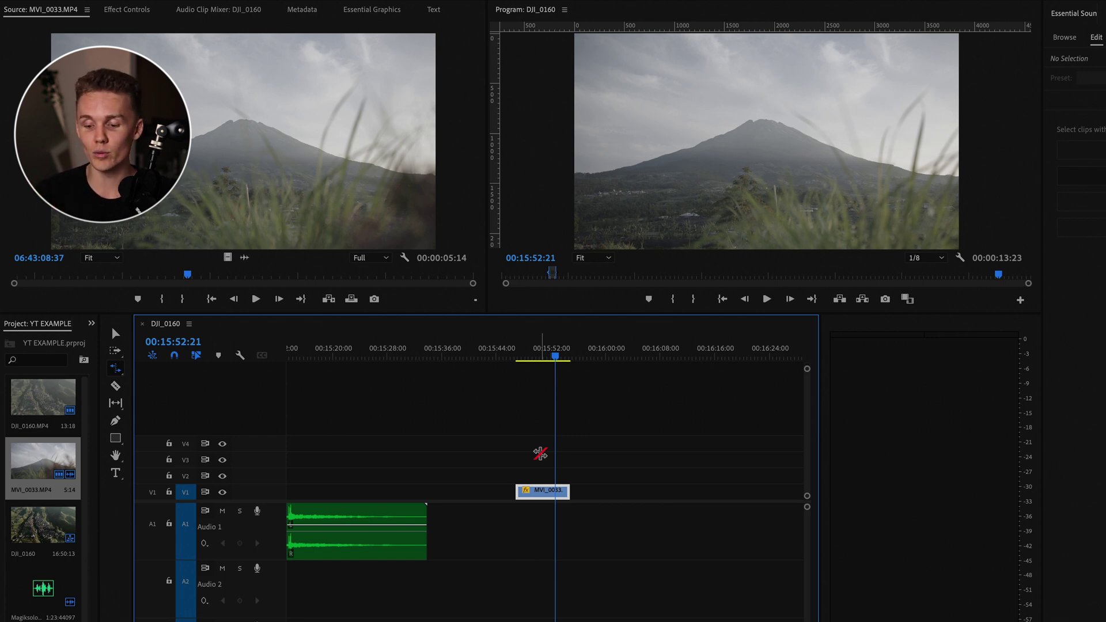
Squeeze MVI_0033 much shorter to speed it up and play it from its start.
{"action": "left_click_drag", "start_coordinate": [569, 493], "coordinate": [522, 493]}
{"action": "left_click", "coordinate": [520, 361]}
{"action": "key", "text": "space"}
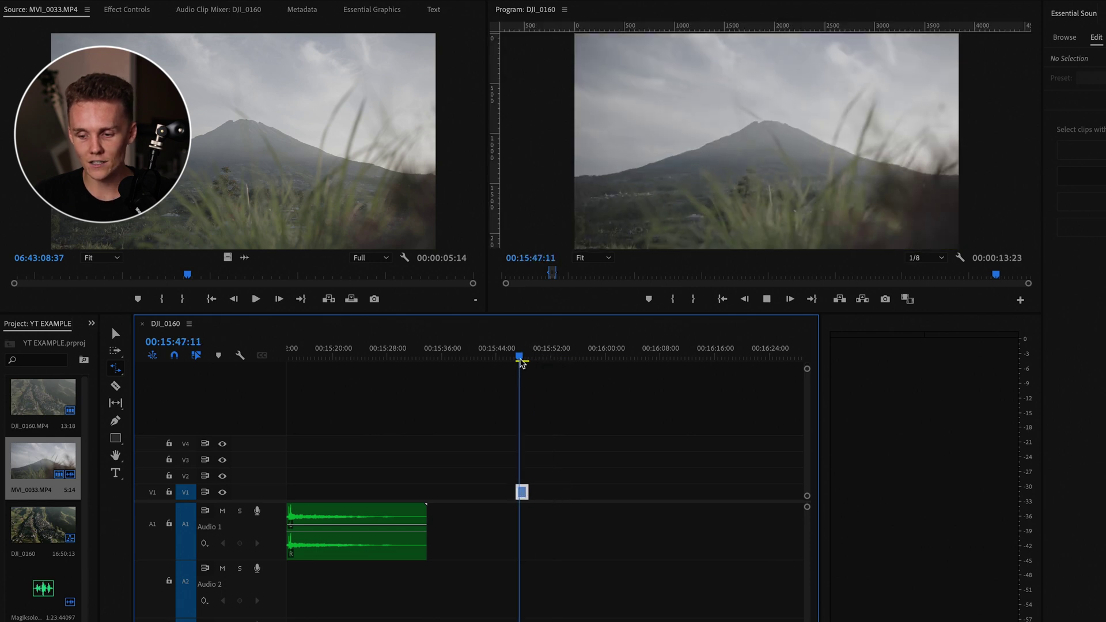
{"action": "key", "text": "space"}
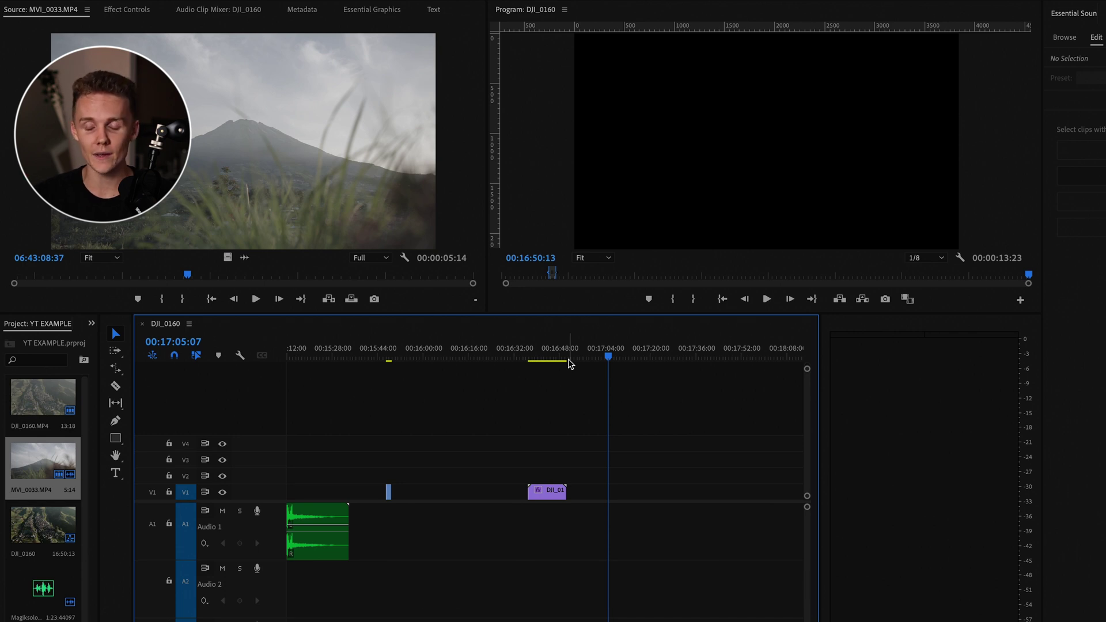
{"action": "left_click_drag", "start_coordinate": [537, 353], "coordinate": [547, 353]}
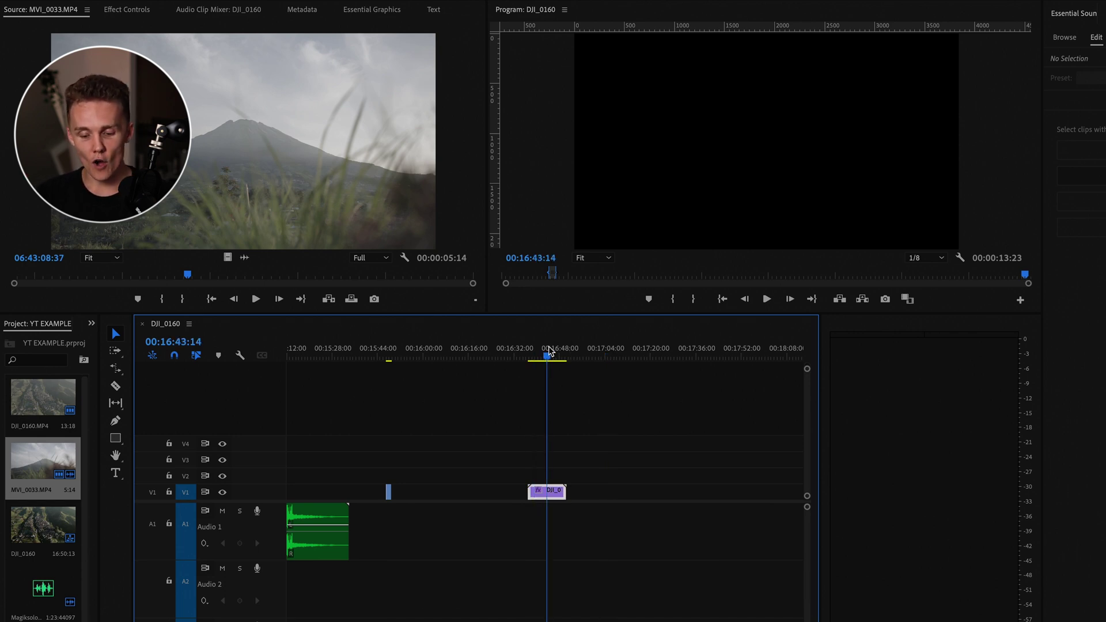
{"action": "right_click", "coordinate": [545, 493]}
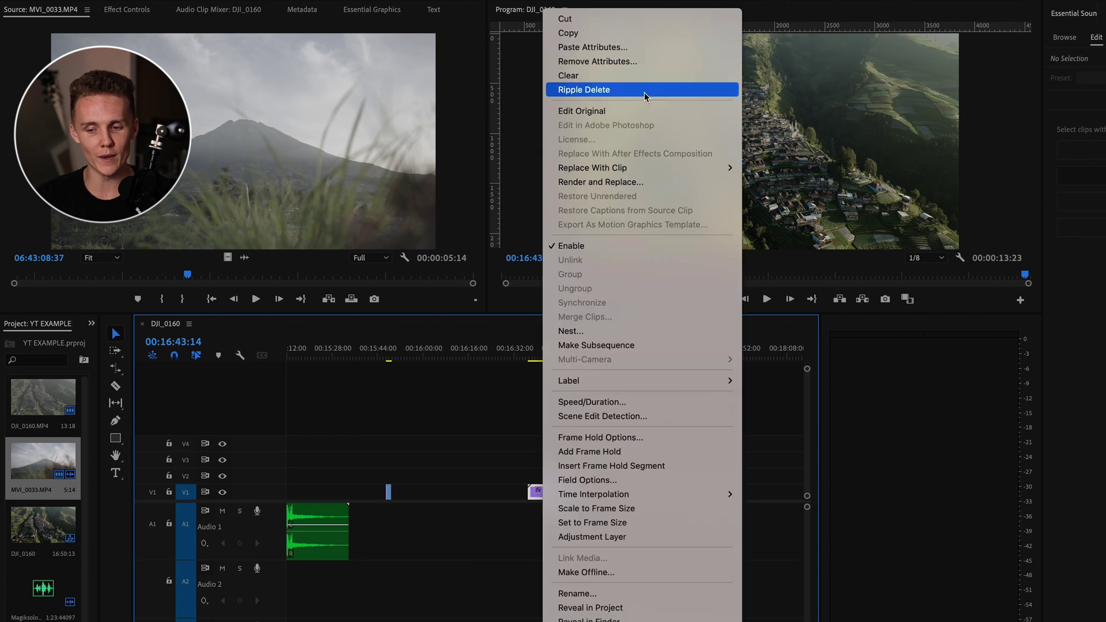
{"action": "left_click", "coordinate": [599, 33]}
{"action": "left_click", "coordinate": [599, 354]}
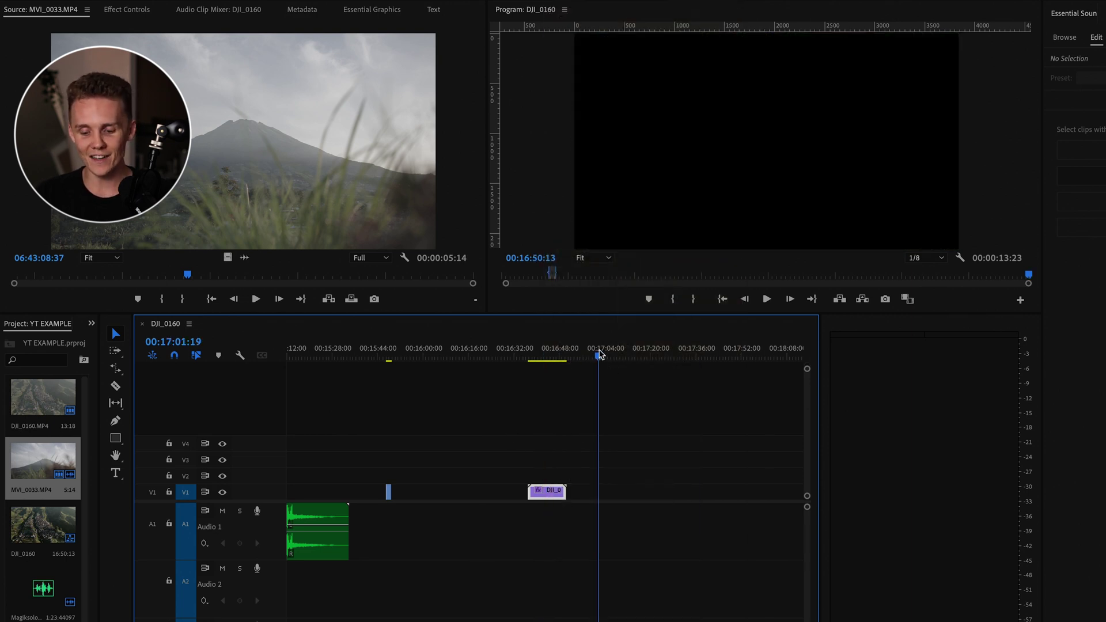
{"action": "key", "text": "ctrl+v"}
{"action": "left_click", "coordinate": [599, 353]}
{"action": "key", "text": "Delete"}
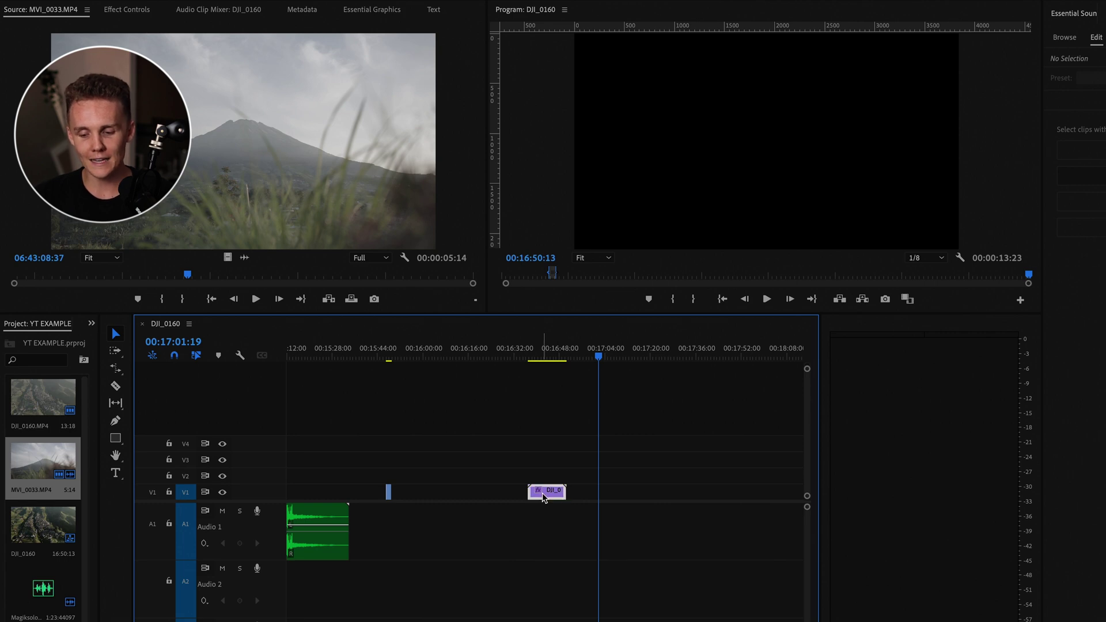
Alt-drag the purple DJI_0160 clip to place a copy later on V1, around 00:17:16.
{"action": "left_click_drag", "start_coordinate": [544, 500], "coordinate": [598, 497]}
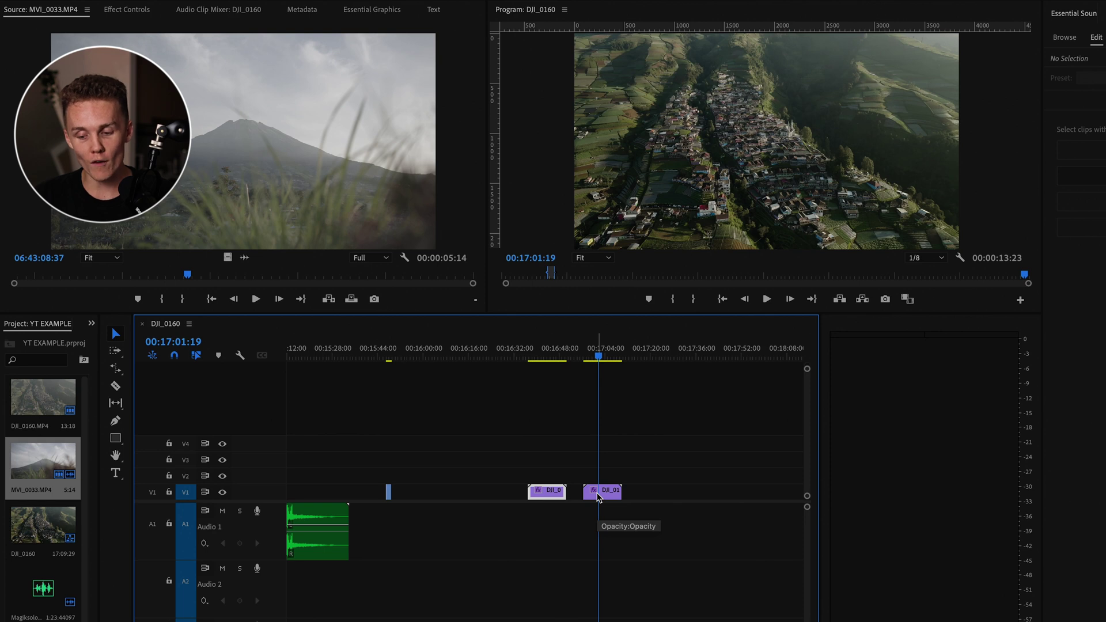
{"action": "left_click_drag", "start_coordinate": [597, 497], "coordinate": [654, 496]}
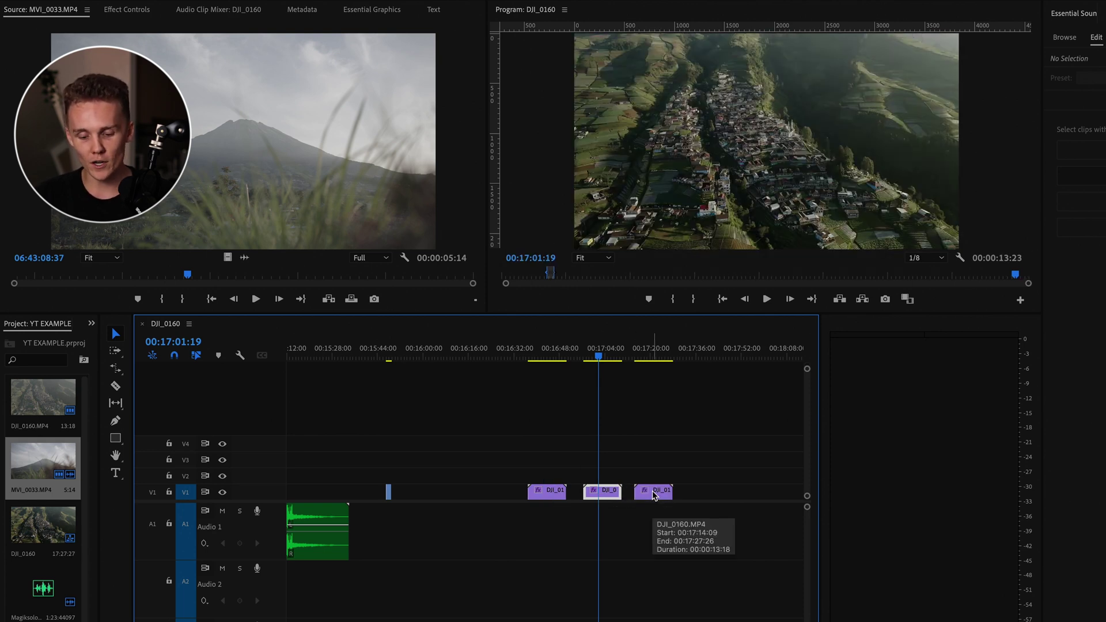
{"action": "mouse_move", "coordinate": [654, 496]}
{"action": "left_mouse_down"}
{"action": "mouse_move", "coordinate": [596, 494]}
{"action": "mouse_move", "coordinate": [648, 495]}
{"action": "left_mouse_up"}
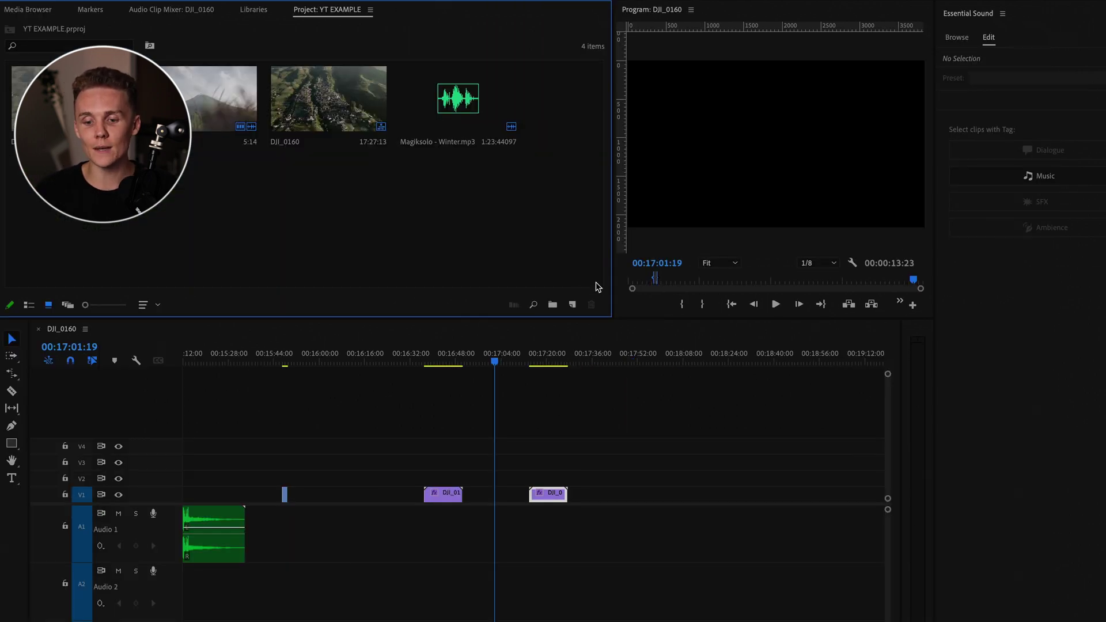
Auto Reframe the DJI_0160 sequence to Vertical 9:16, then move the playhead onto the first DJI clip.
{"action": "left_click", "coordinate": [338, 89]}
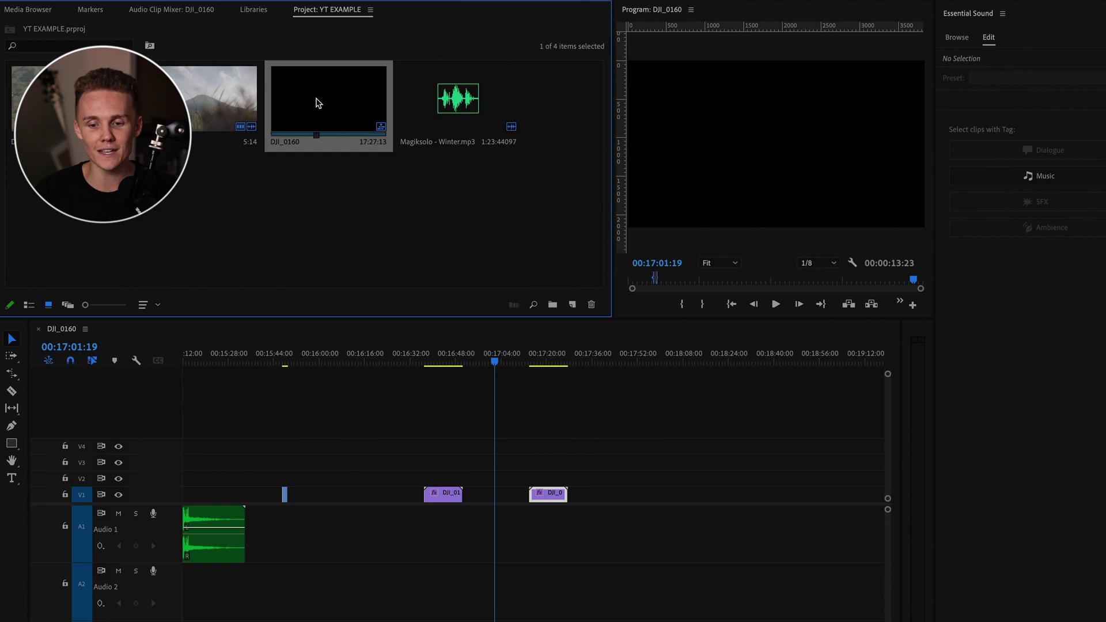
{"action": "right_click", "coordinate": [338, 104]}
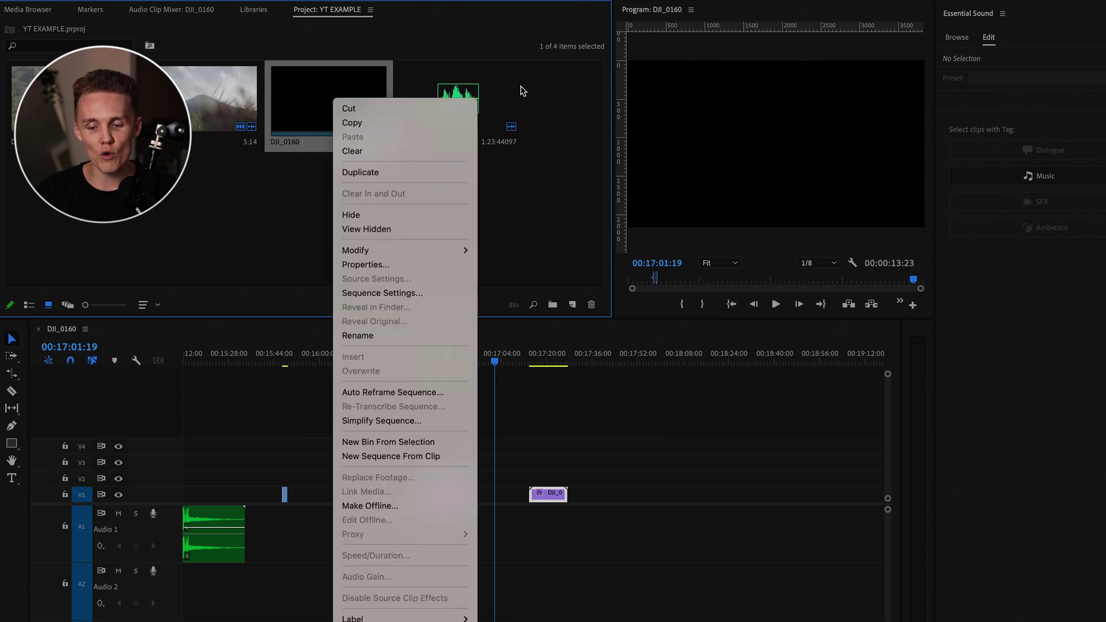
{"action": "left_click", "coordinate": [429, 392]}
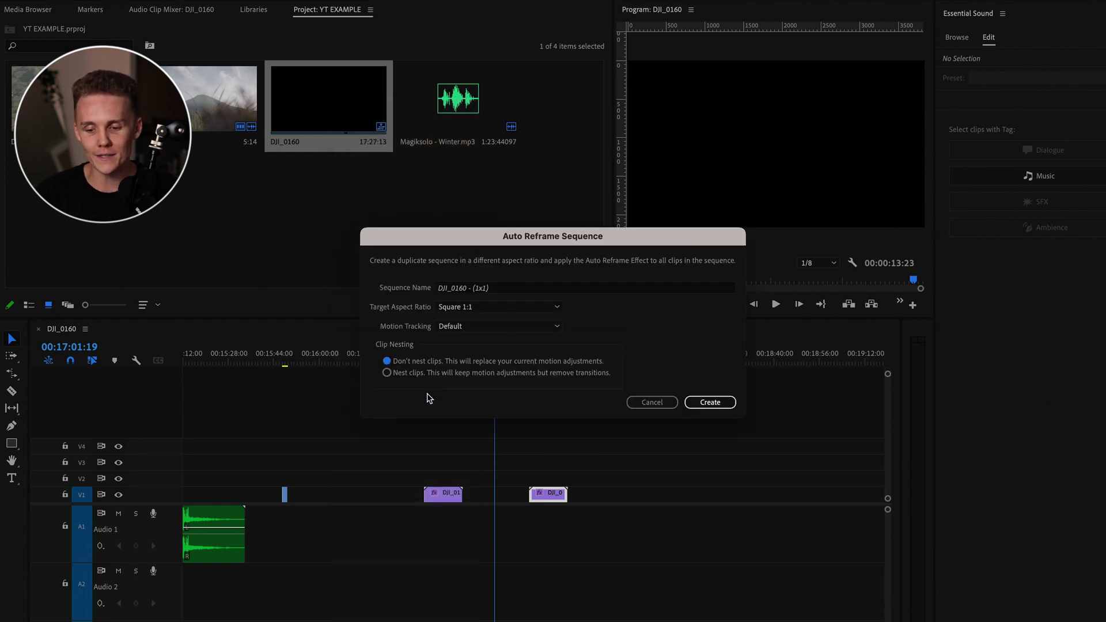
{"action": "left_click", "coordinate": [506, 310]}
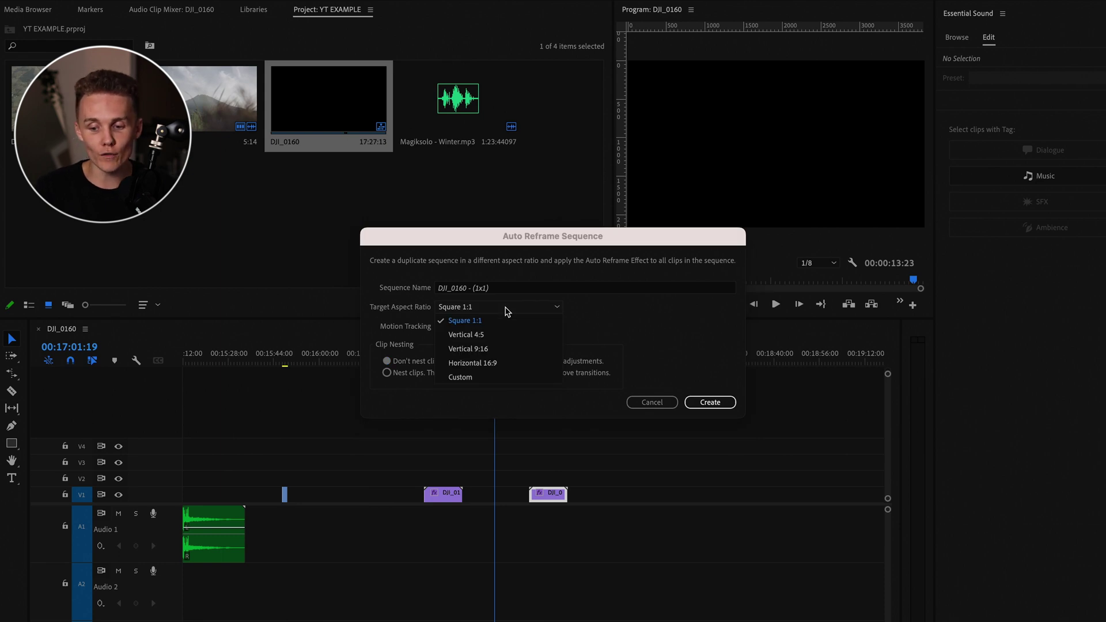
{"action": "left_click", "coordinate": [491, 350]}
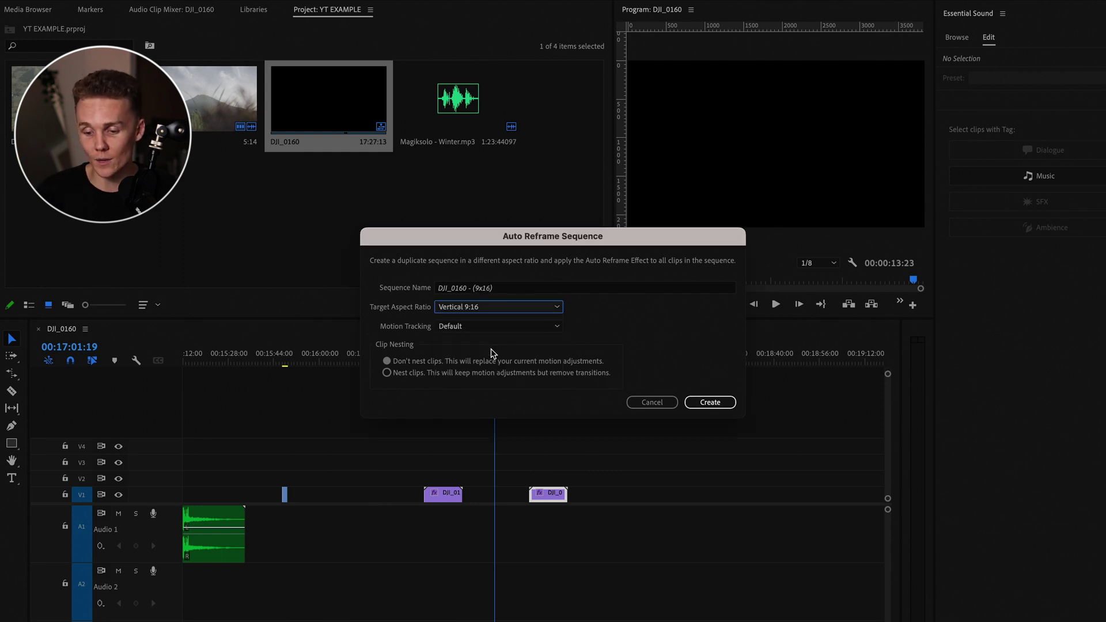
{"action": "left_click", "coordinate": [727, 402]}
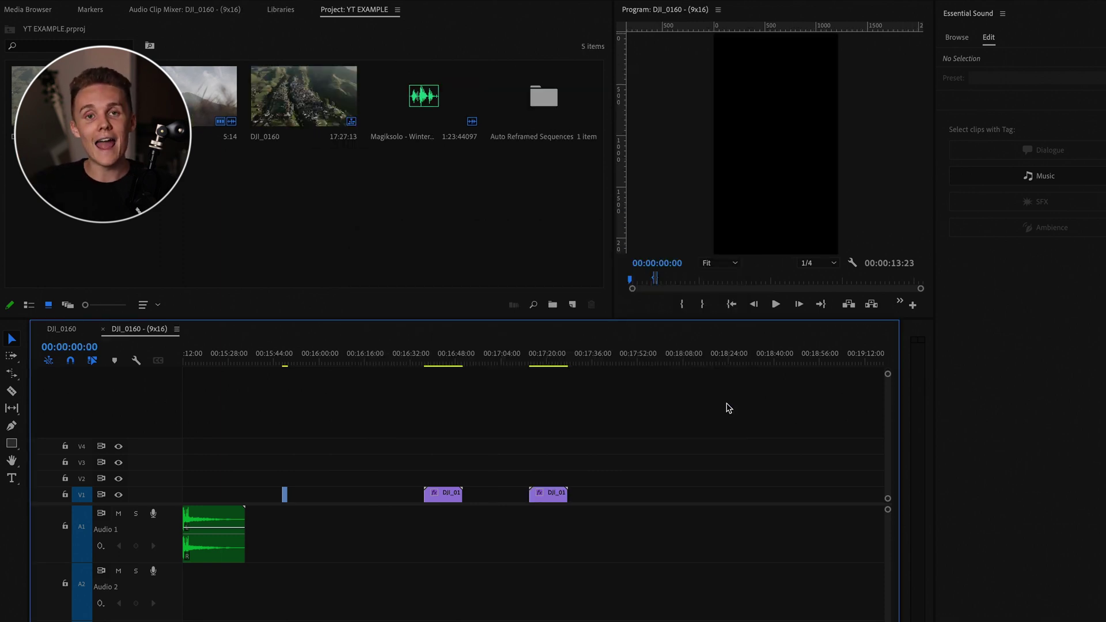
{"action": "left_click_drag", "start_coordinate": [414, 353], "coordinate": [442, 352]}
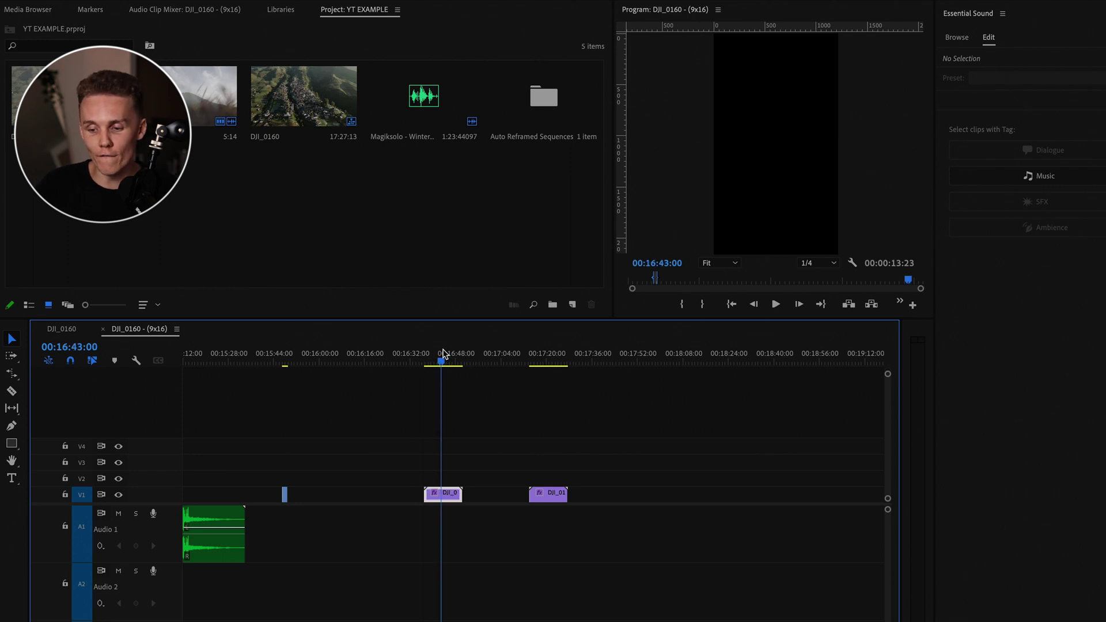